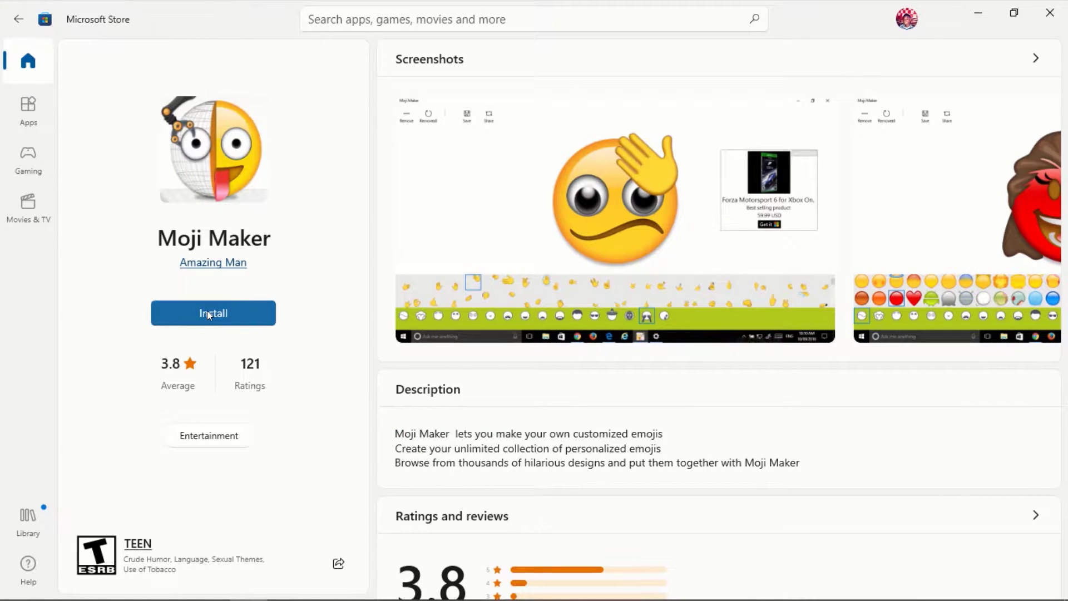
Install Moji Maker from the Microsoft Store and close the store window.
left_click(207, 311)
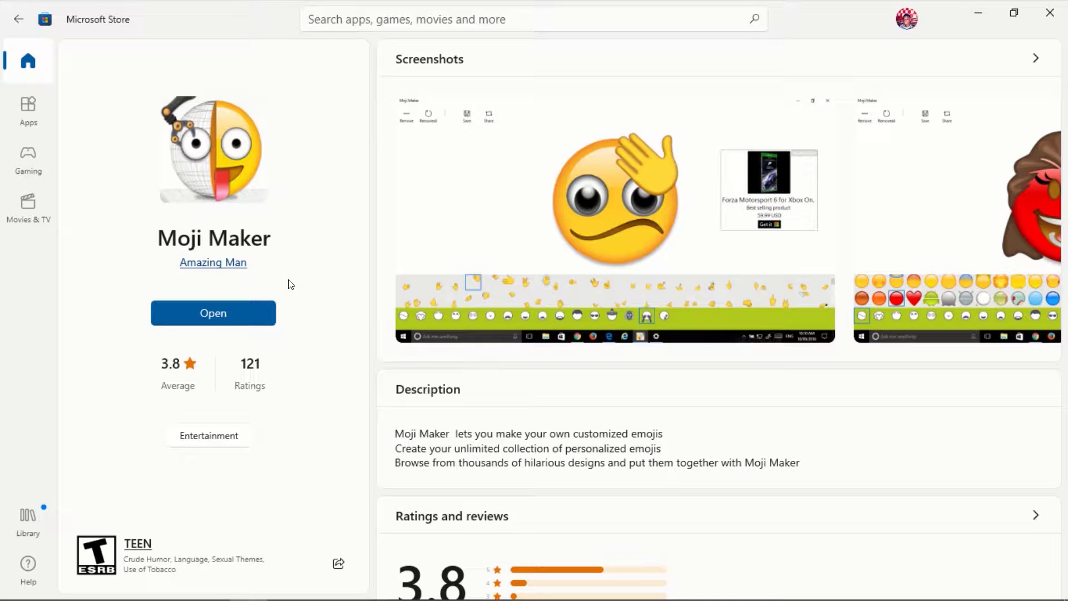
left_click(1062, 6)
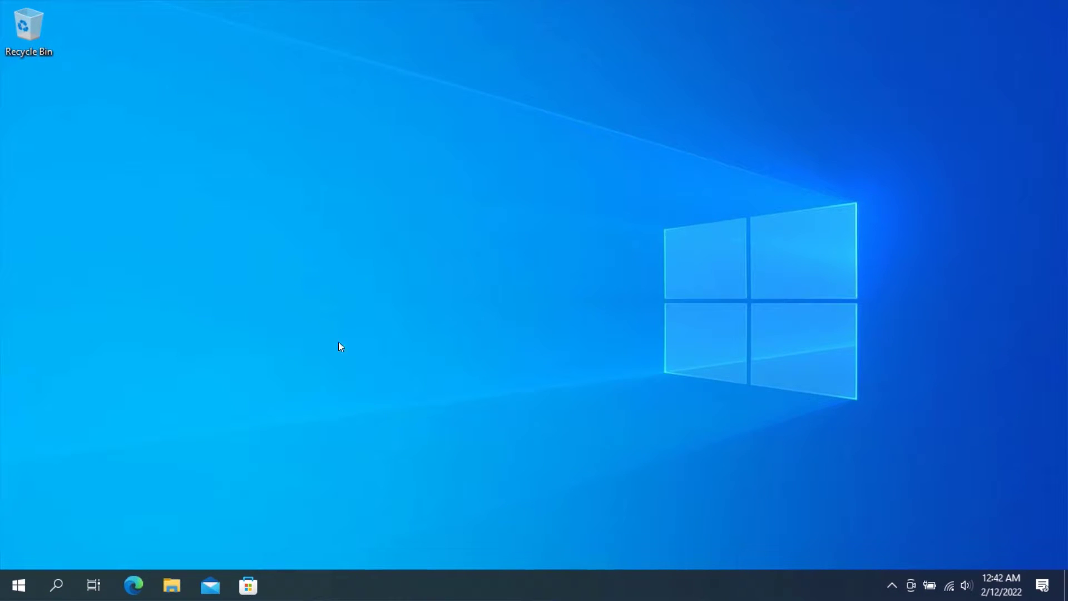
Find and launch the Moji Maker app on the computer and start creating a new emoji.
left_click(13, 582)
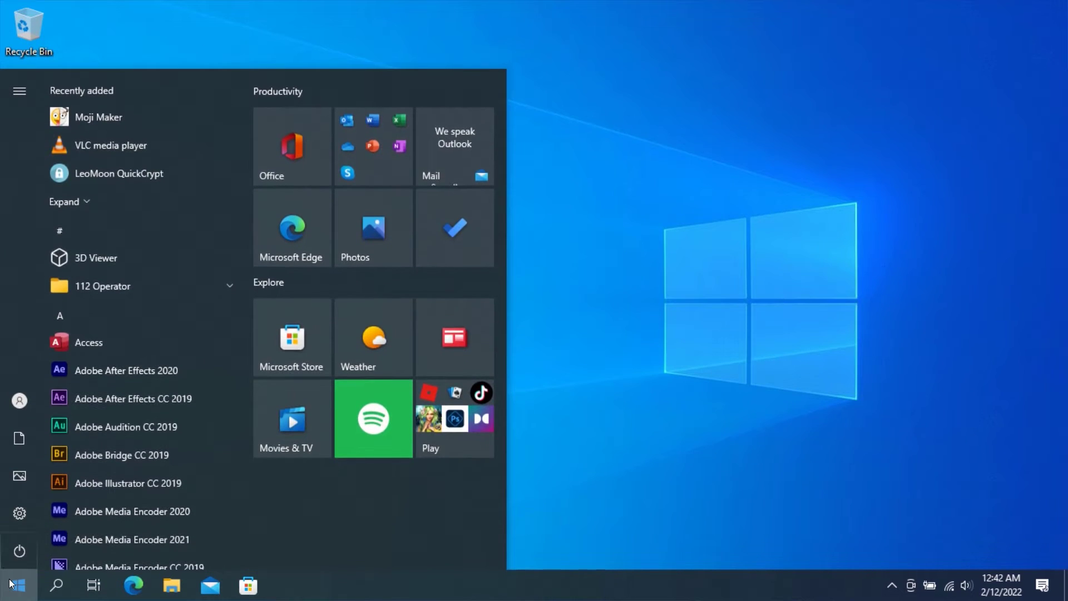
type("moji maker")
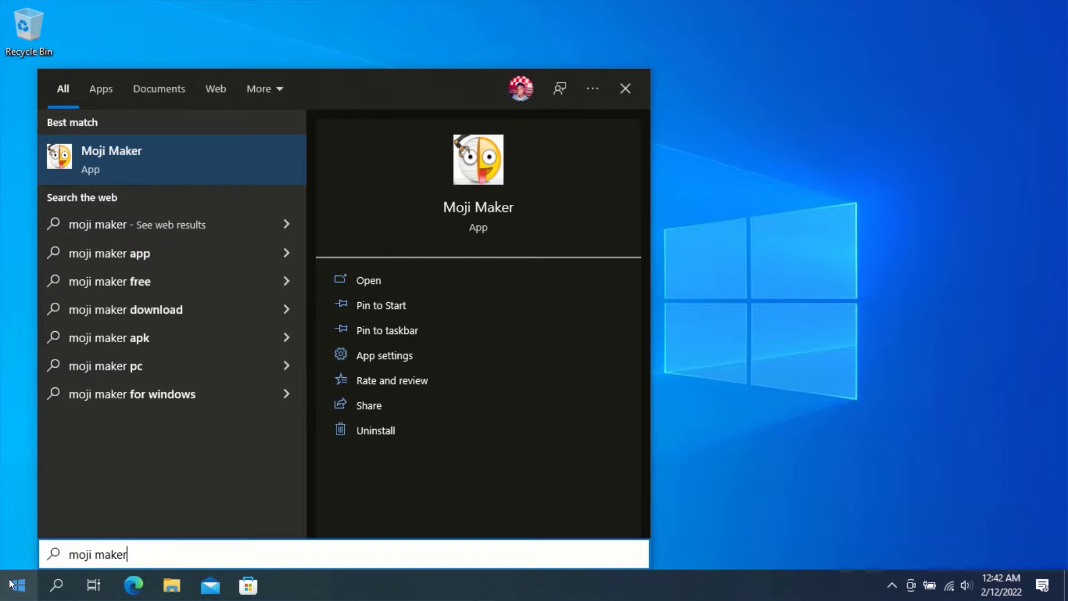
left_click(163, 150)
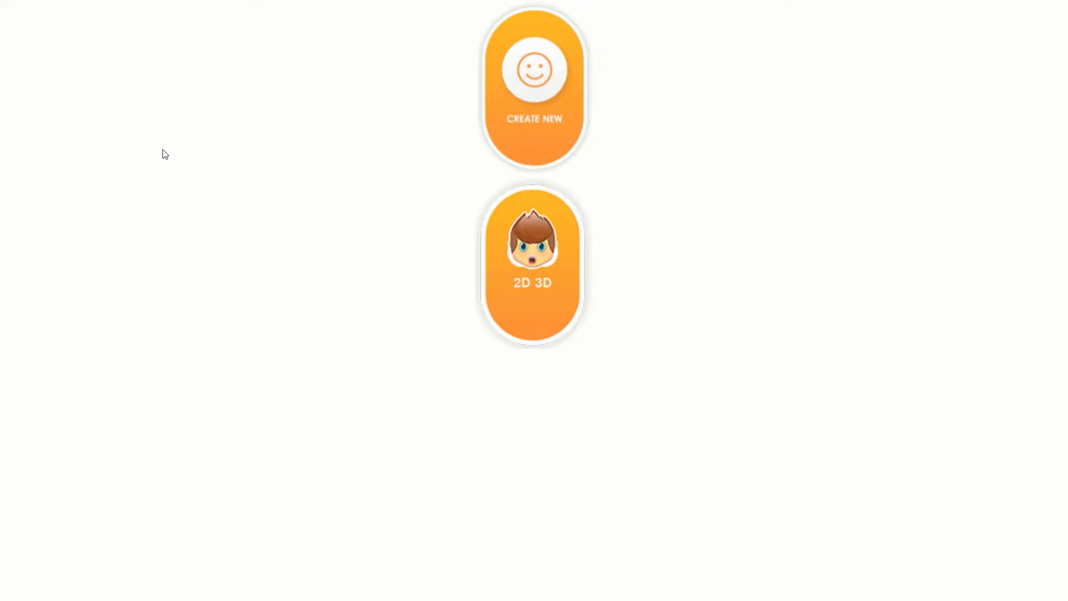
left_click(545, 77)
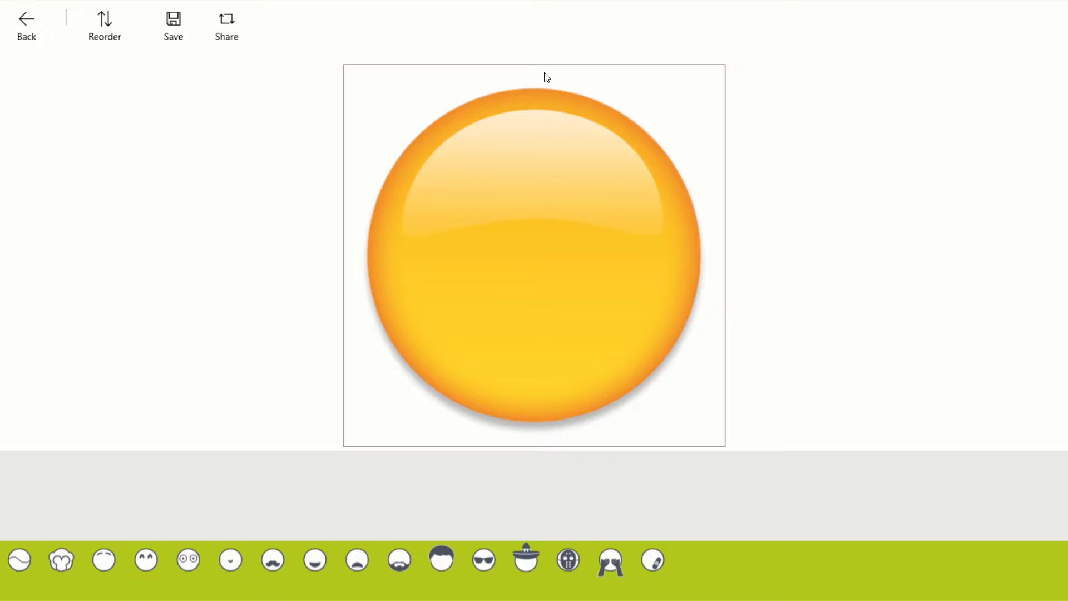
Try out the inward-pointing brown eyes on the round face, shrinking and tilting them before deleting them.
left_click(16, 560)
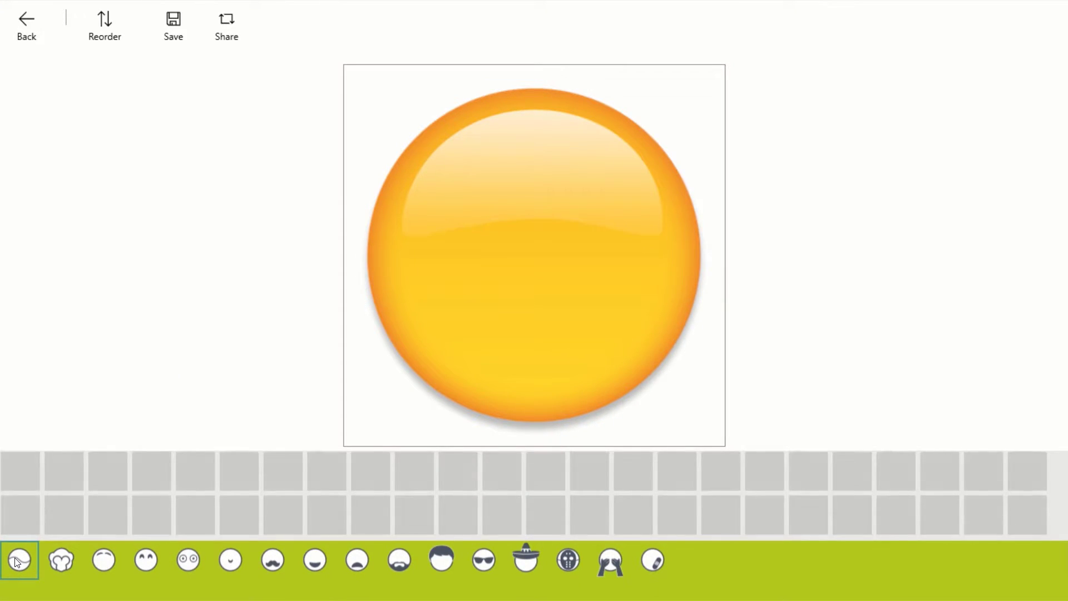
left_click(72, 559)
left_click(104, 559)
left_click(145, 559)
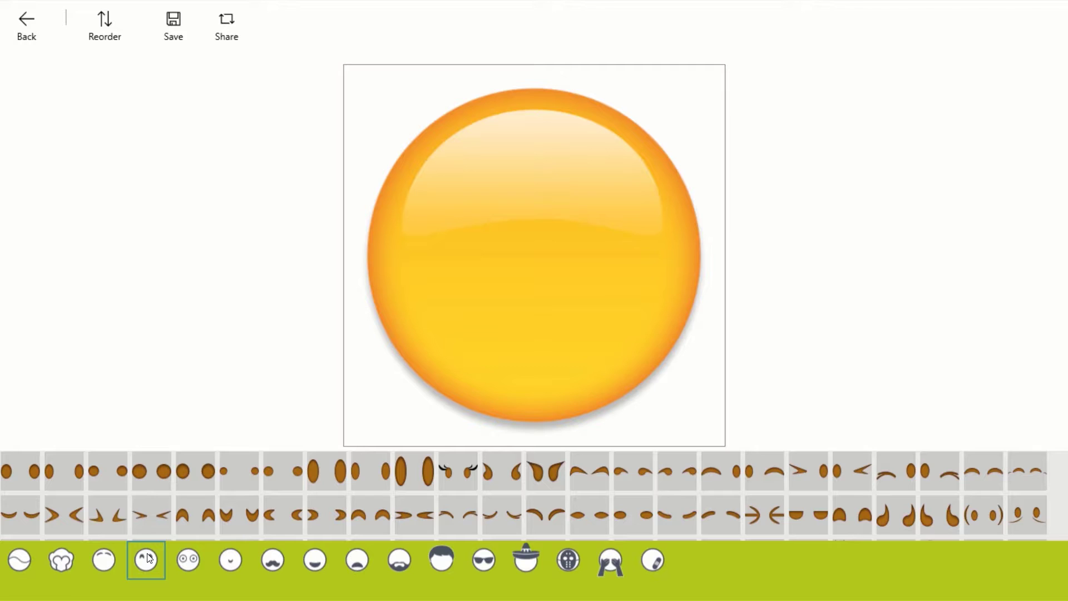
left_click(60, 509)
left_click(480, 214)
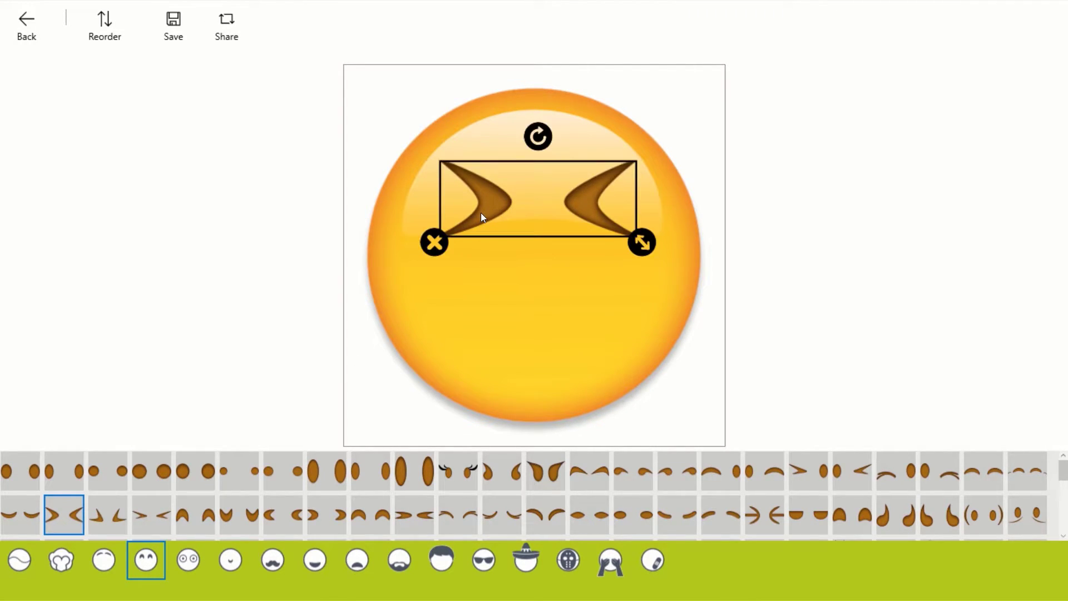
left_click_drag(643, 250, 552, 219)
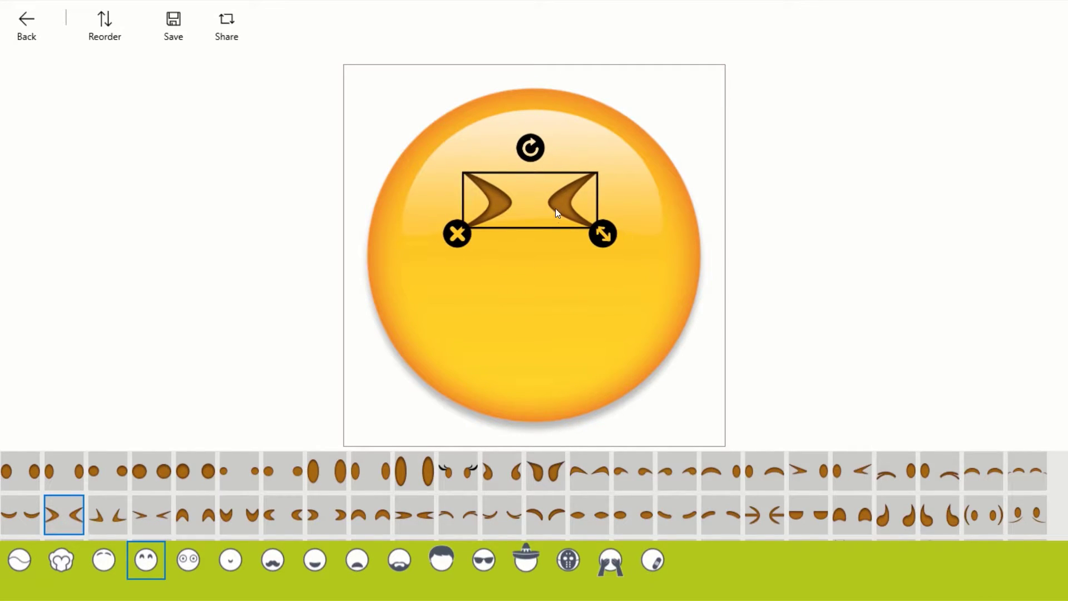
mouse_move(525, 152)
left_mouse_down()
mouse_move(555, 191)
mouse_move(528, 145)
left_mouse_up()
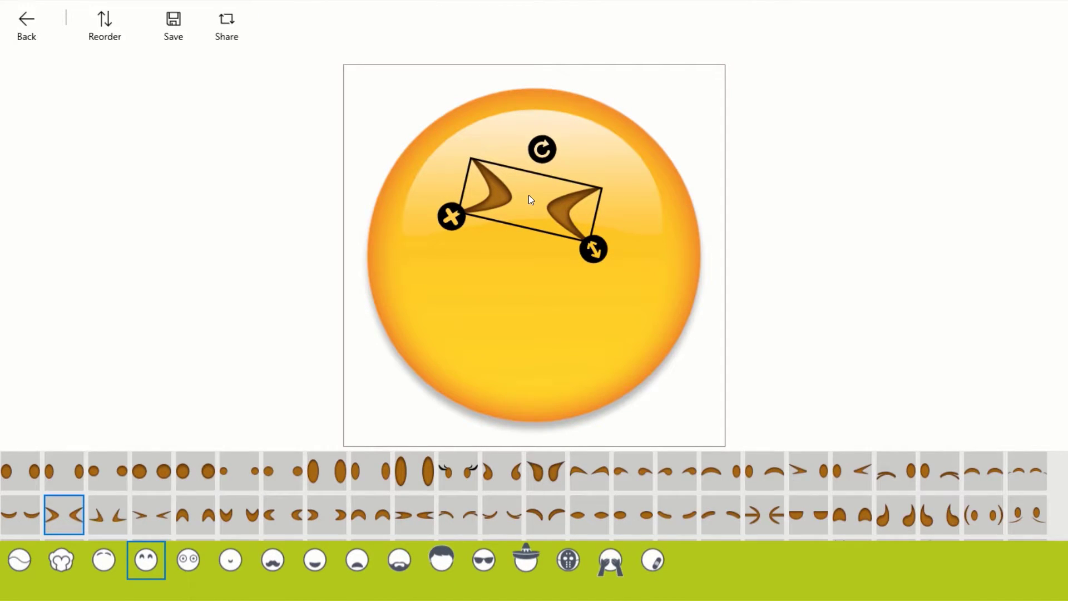
left_click(452, 216)
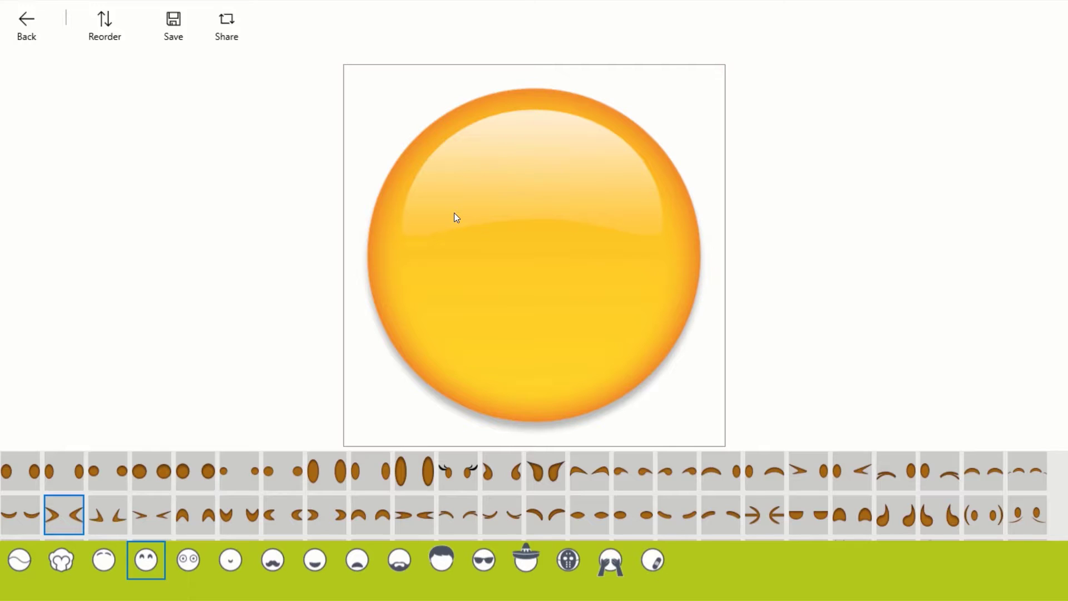
Replace the plain round face with the yellow cat-eared head shape.
left_click(20, 560)
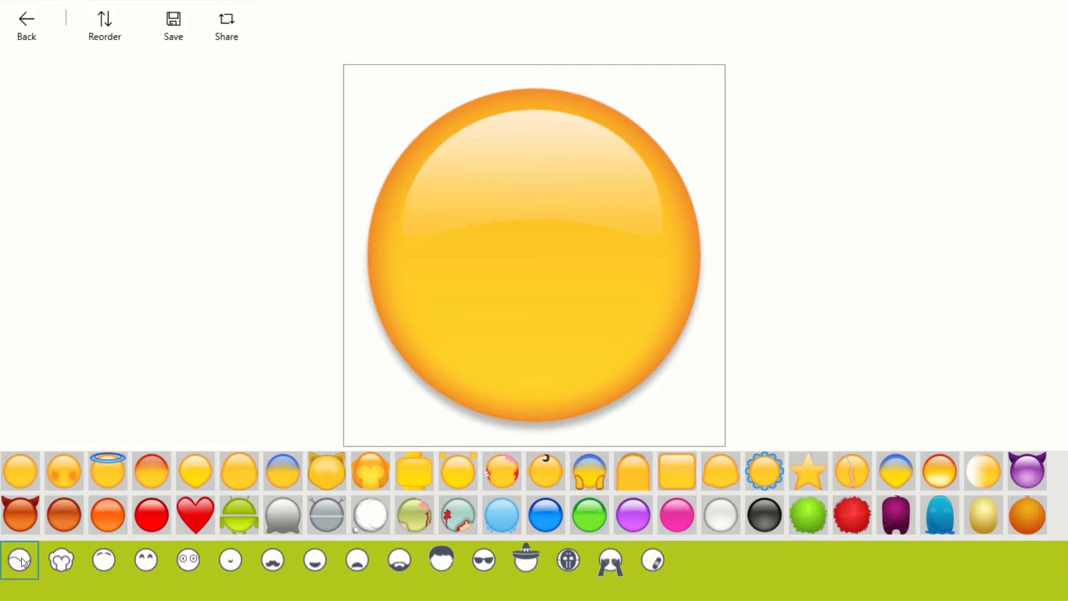
left_click(329, 473)
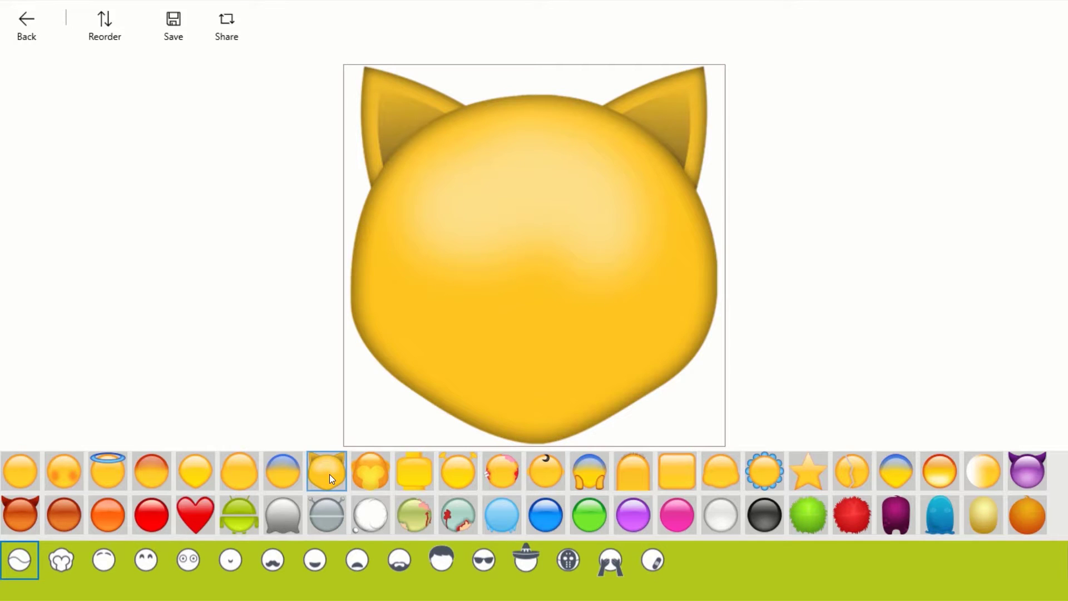
left_click(61, 560)
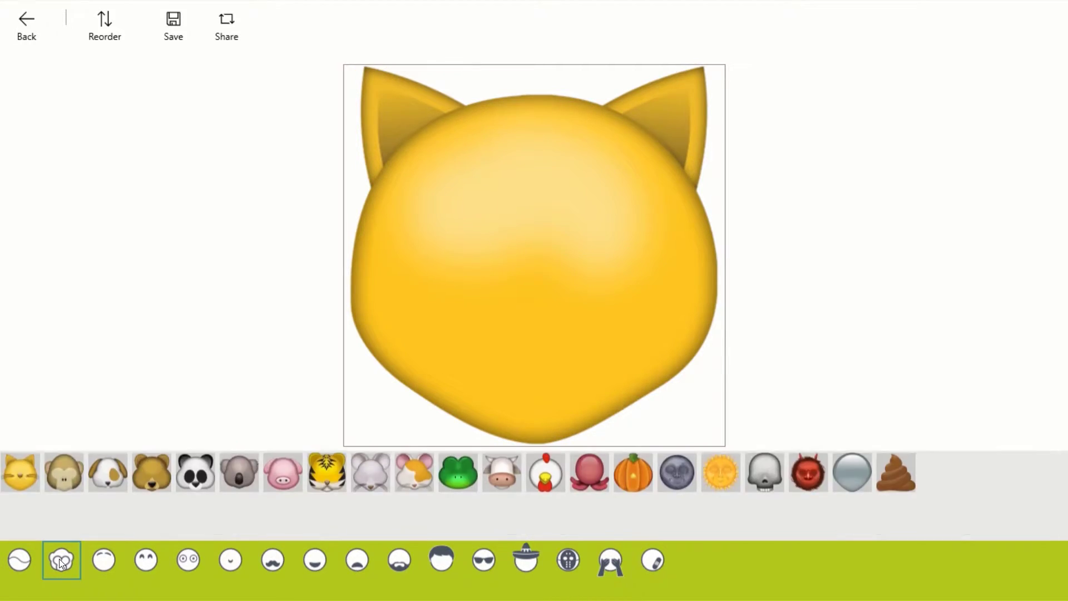
Add the worried, curved brown eyebrows to the cat head and move them slightly lower on the forehead.
left_click(104, 559)
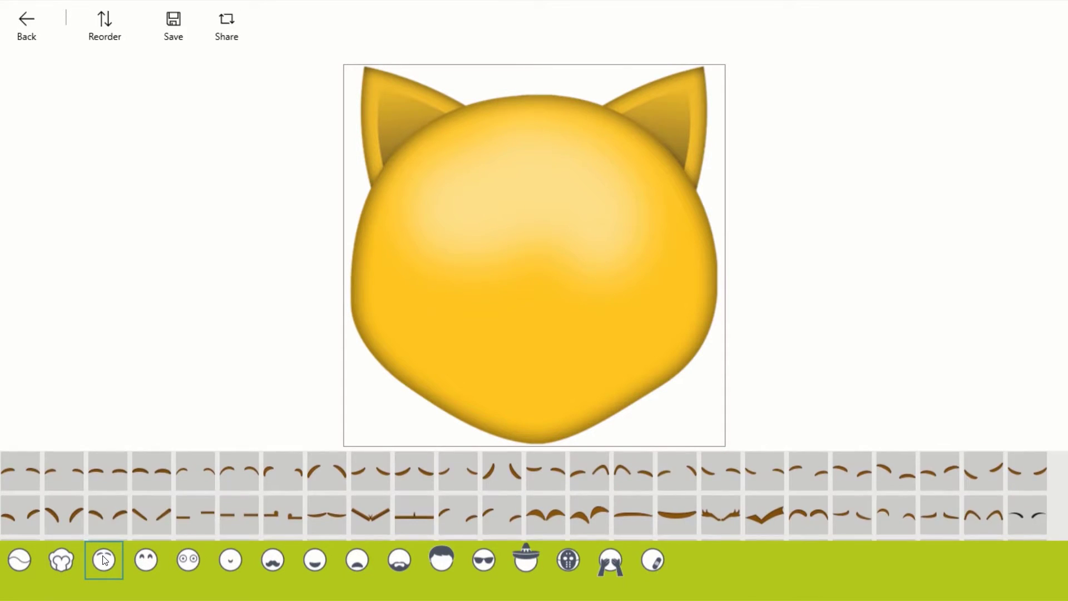
left_click(403, 467)
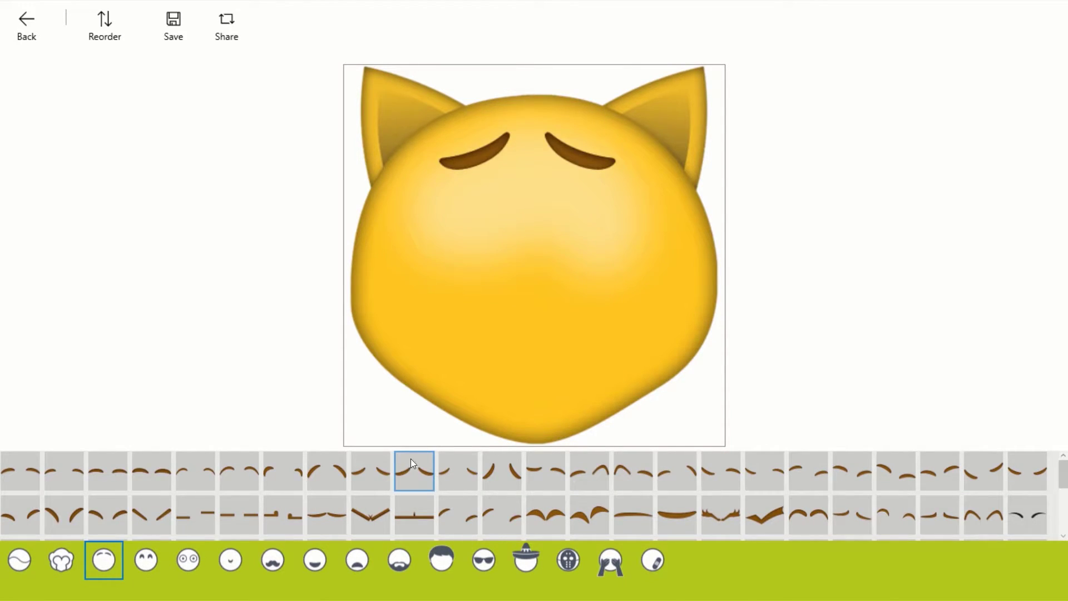
left_click_drag(577, 156, 590, 197)
left_click(576, 244)
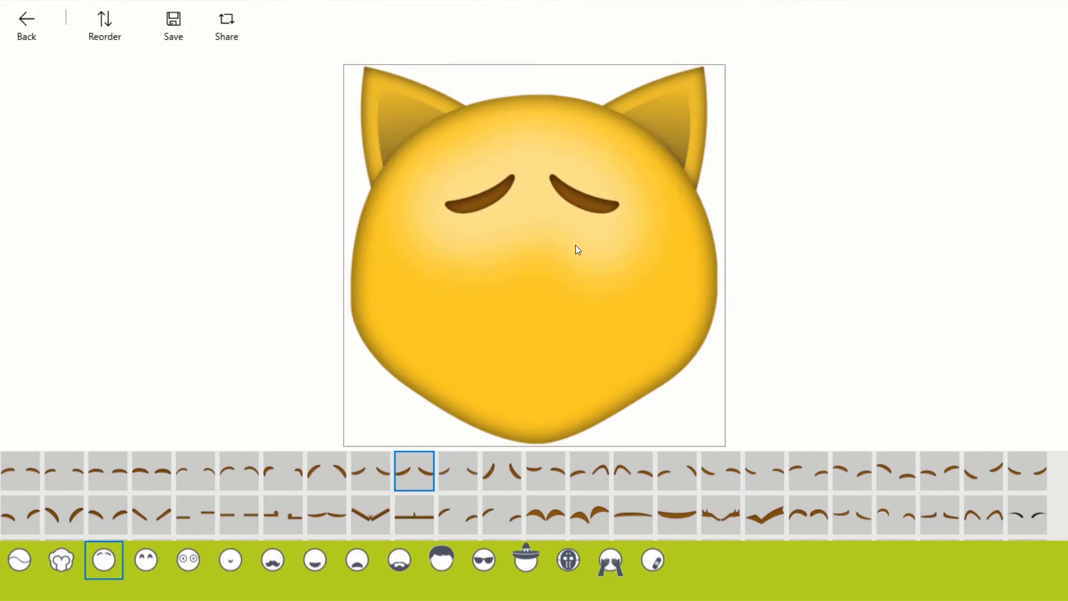
Try the round solid brown eyes below the eyebrows and delete them again.
left_click(140, 557)
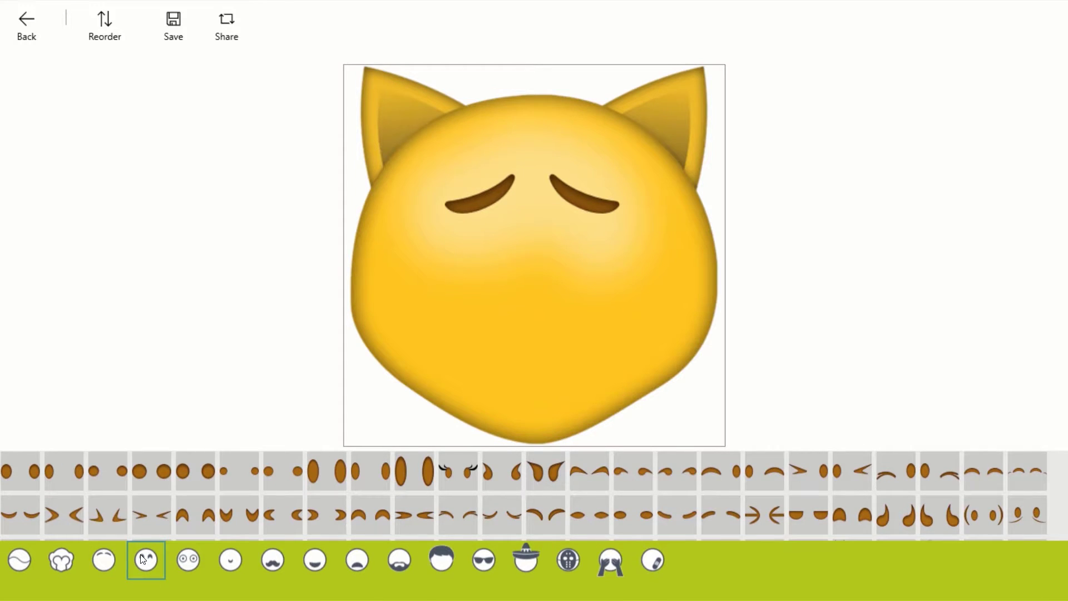
left_click(198, 468)
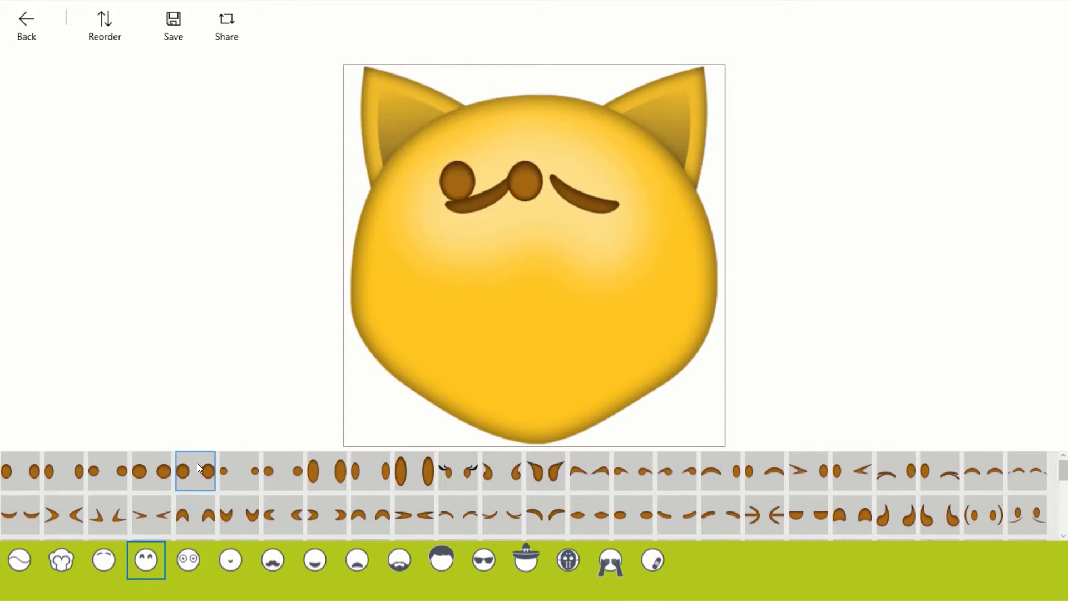
left_click(529, 191)
left_click_drag(529, 190, 552, 243)
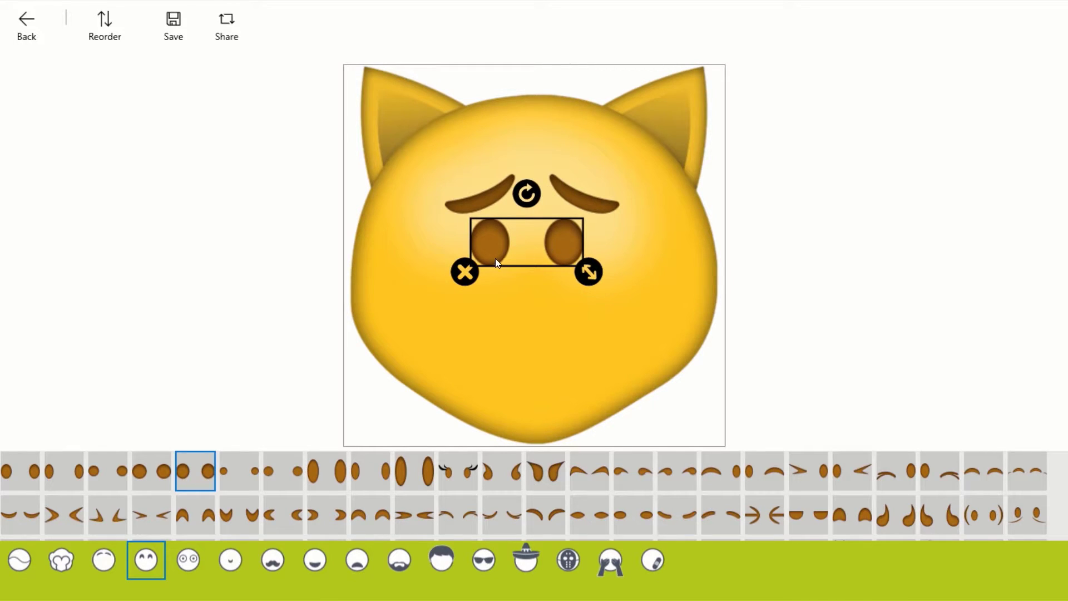
left_click(467, 272)
Add the white upward-looking eyes, shrink them and center them just below the eyebrows.
left_click(185, 560)
left_click(67, 471)
left_click_drag(503, 245, 472, 296)
left_click_drag(666, 337, 574, 295)
left_click_drag(523, 259, 581, 268)
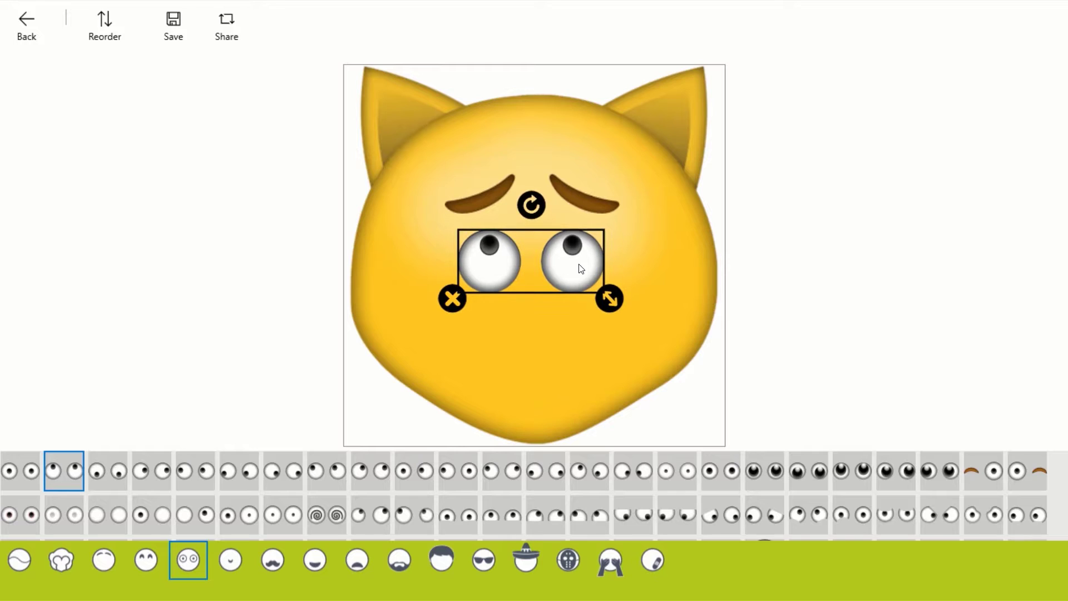
Add the wavy brown mouth and center it on the face just below the eyes.
left_click(233, 561)
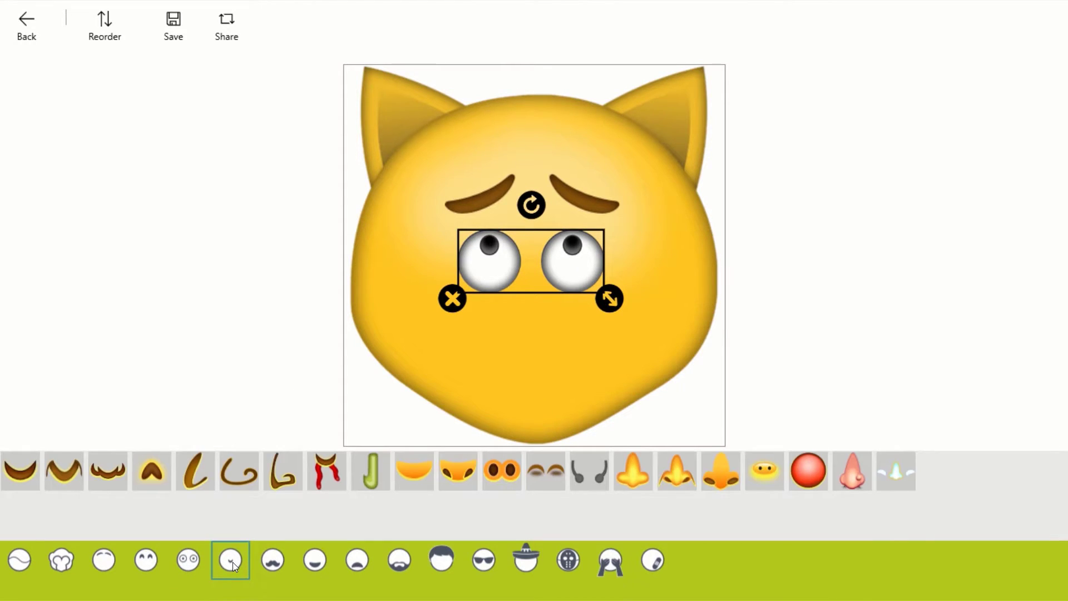
left_click(272, 561)
left_click(324, 560)
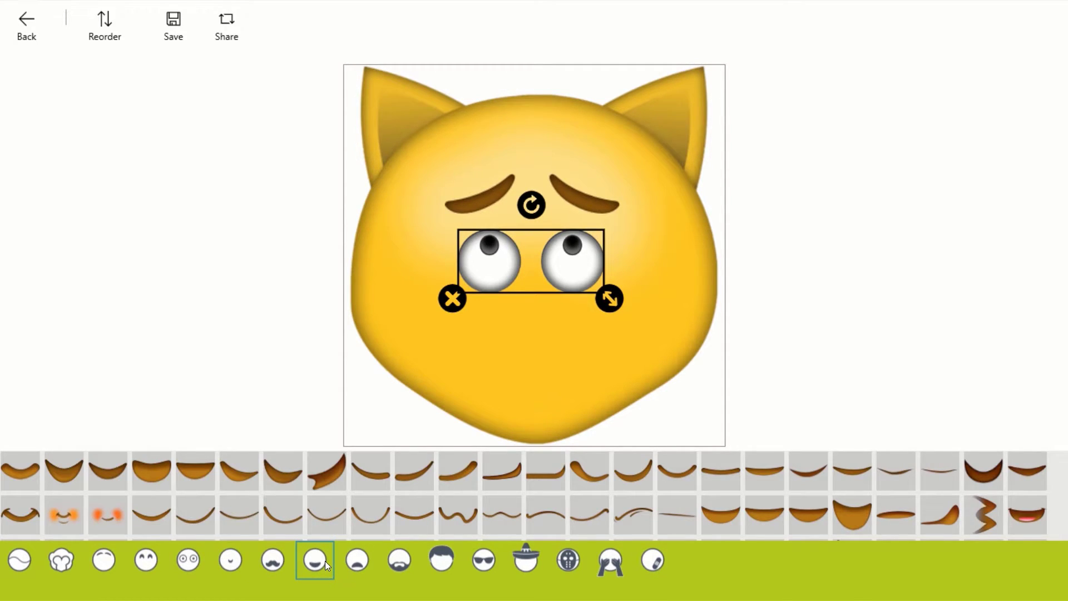
left_click(457, 517)
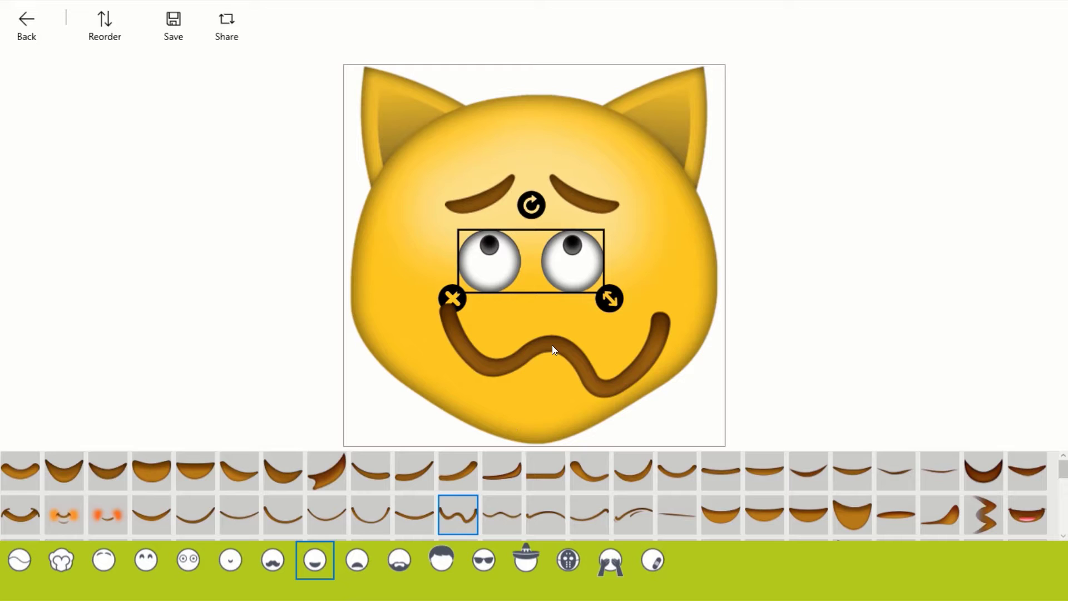
left_click_drag(552, 345, 534, 331)
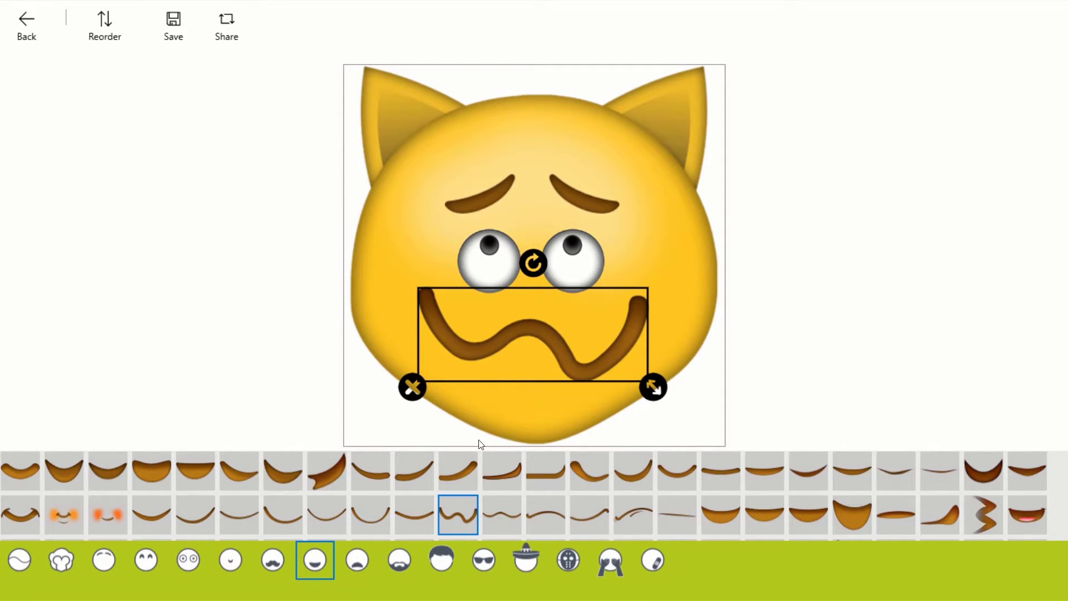
Add the curled-finger hand, shrink it slightly and place it over the right cheek beside the mouth.
left_click(611, 560)
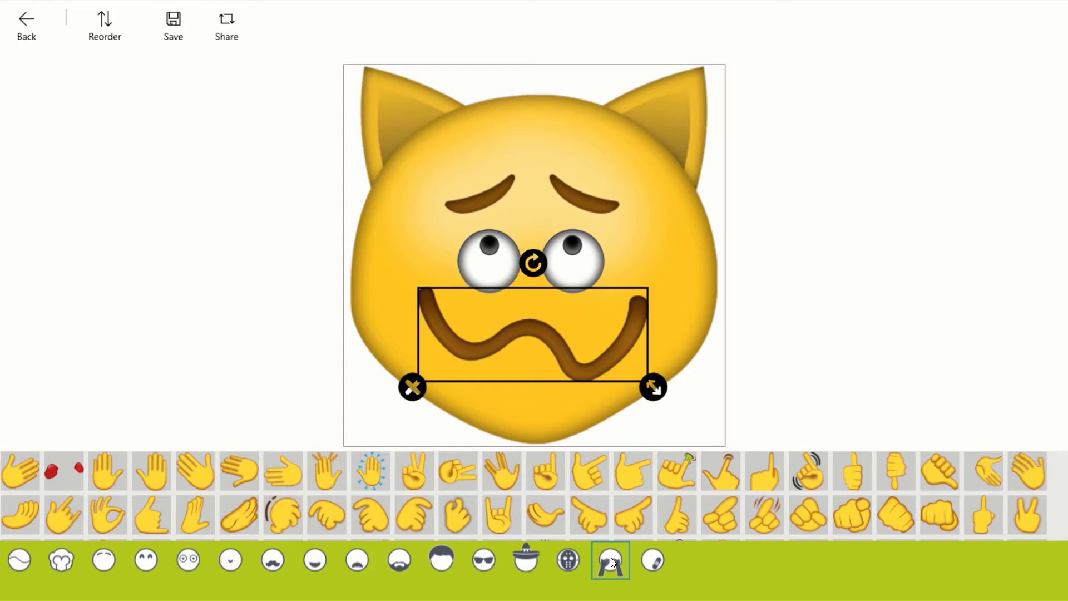
left_click(453, 514)
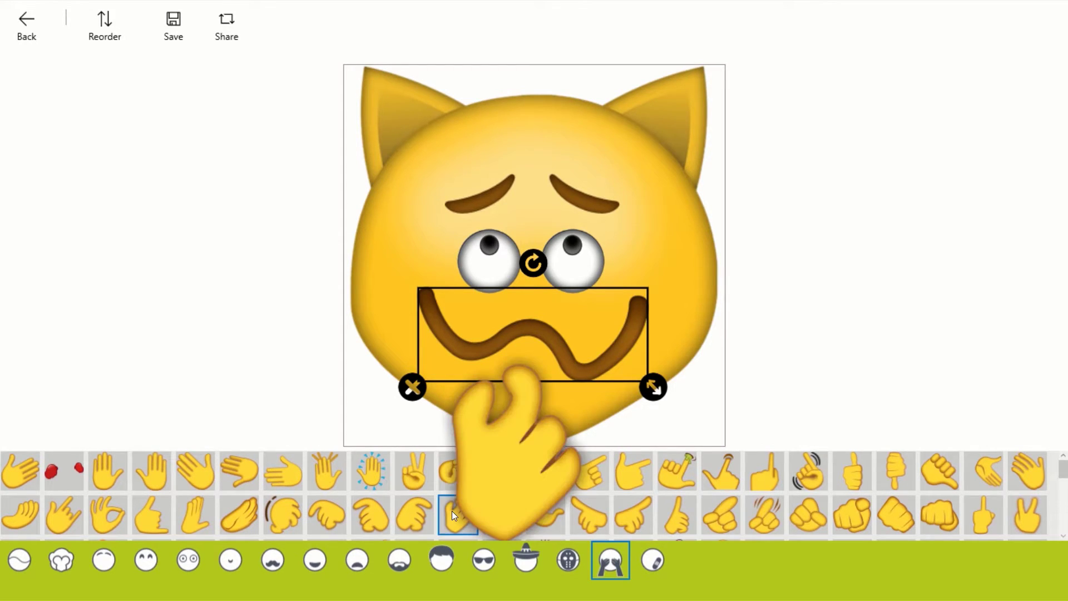
left_click_drag(517, 442, 624, 342)
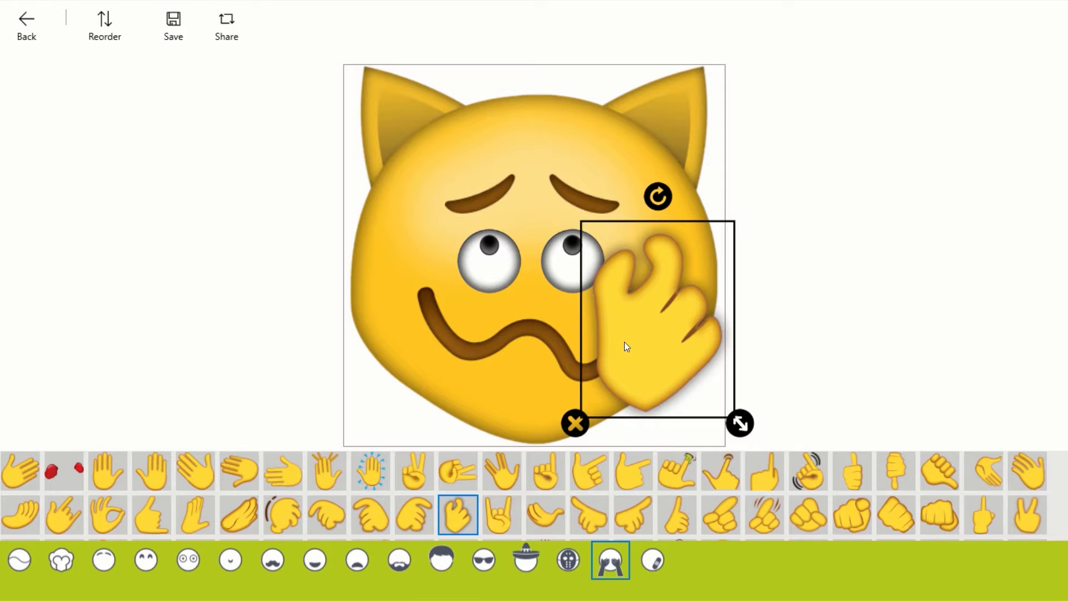
left_click_drag(731, 423, 714, 408)
left_click_drag(653, 354, 670, 360)
left_click_drag(740, 403, 737, 410)
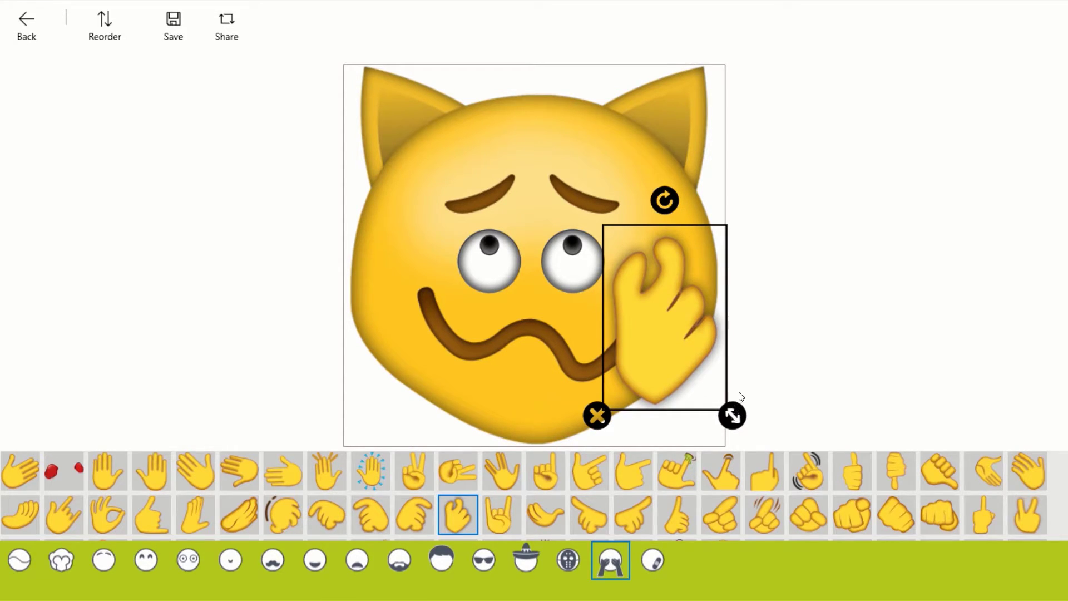
left_click(755, 368)
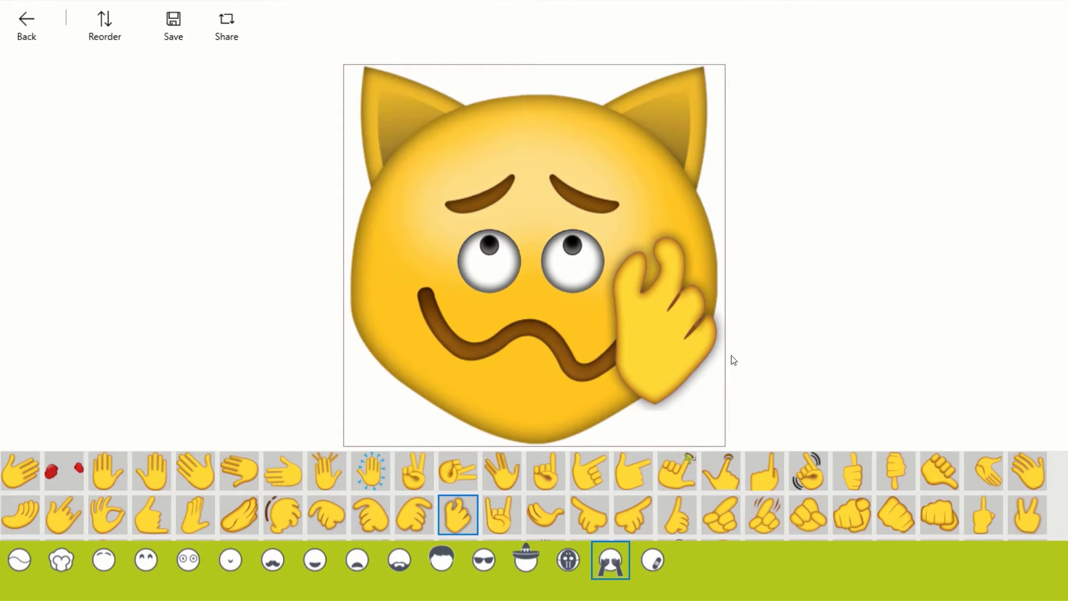
Start saving the cat emoji and choose the original image size for it.
left_click(179, 22)
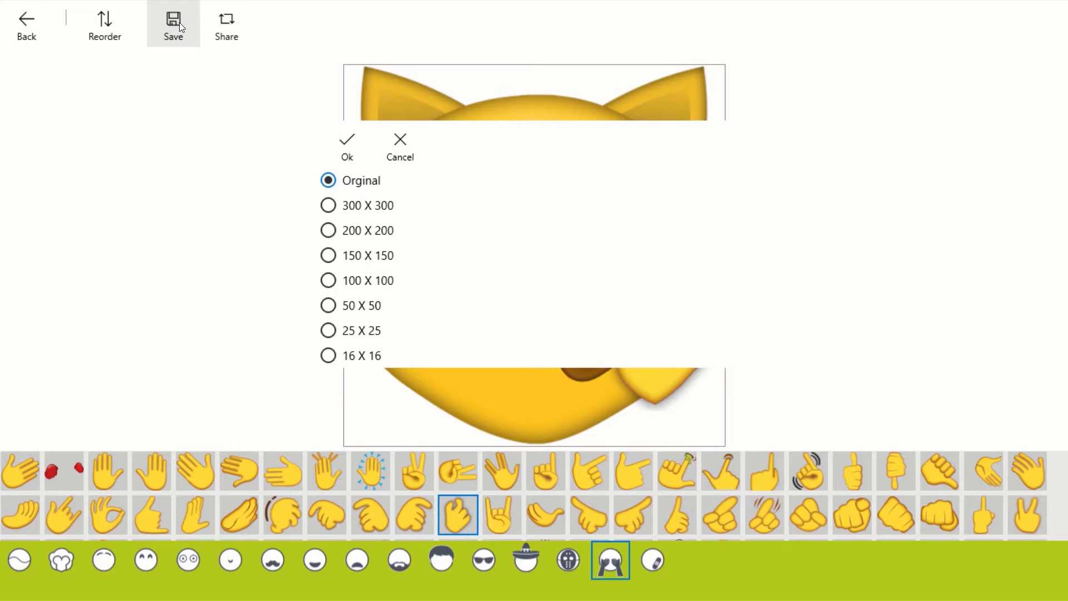
left_click(329, 207)
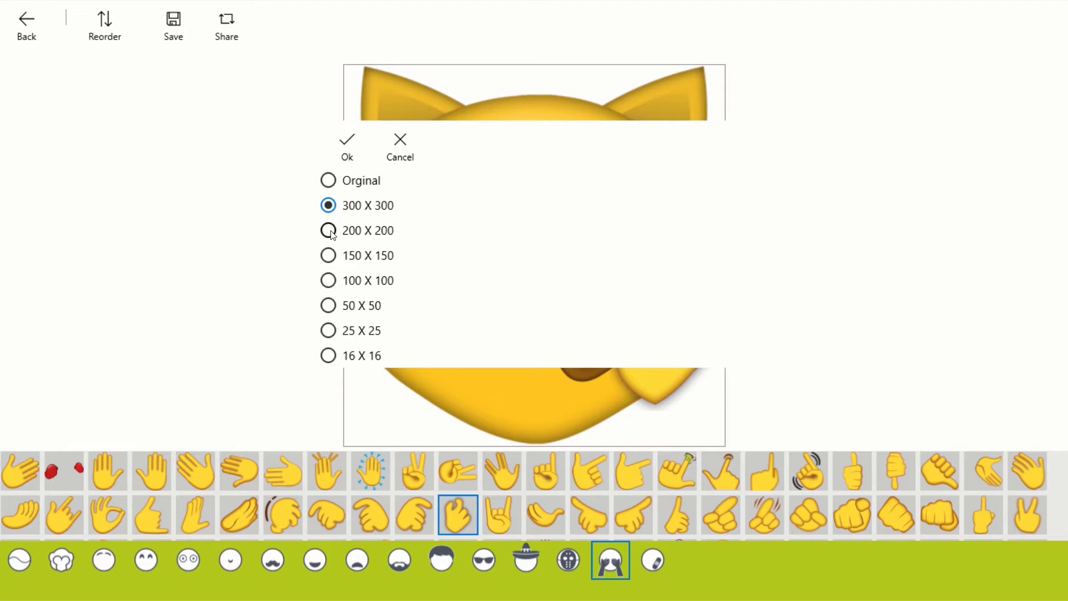
left_click(329, 232)
left_click(329, 307)
left_click(329, 180)
left_click(344, 146)
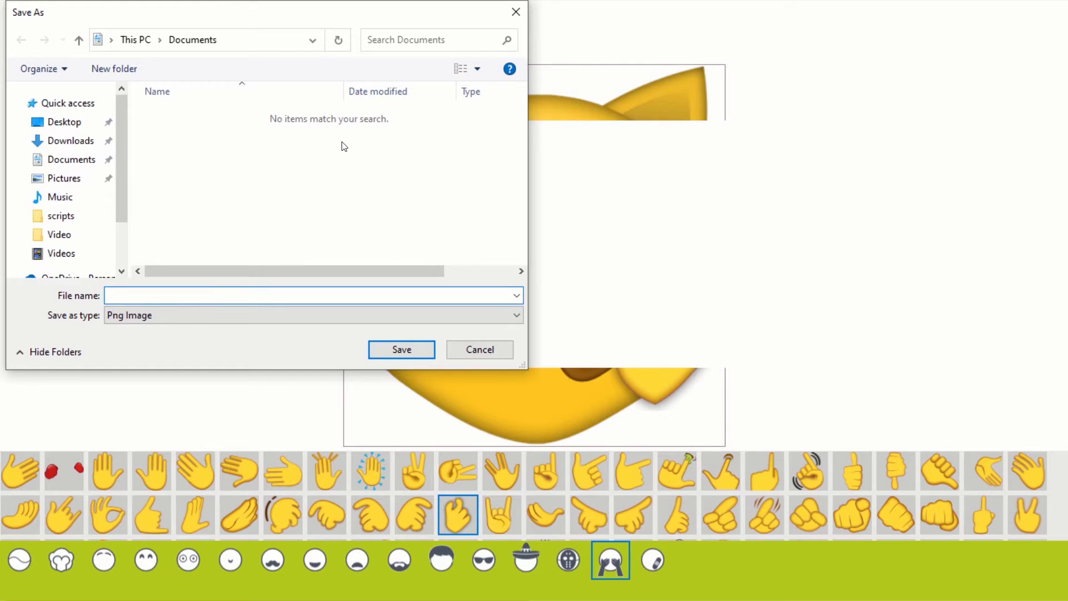
Save the image on the Desktop as a PNG file named emoji.
left_click(69, 130)
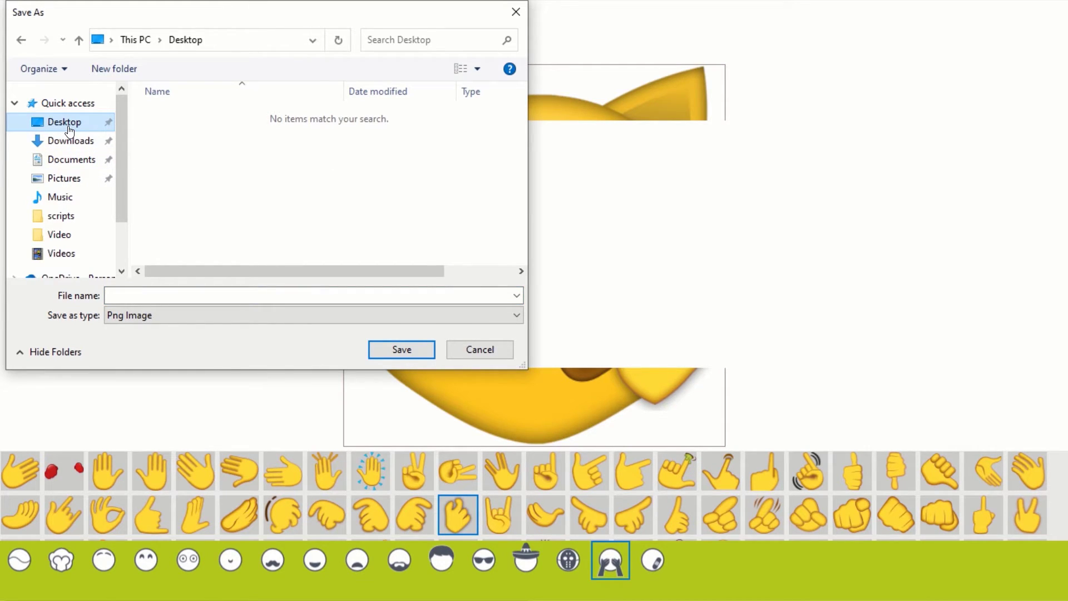
left_click(165, 294)
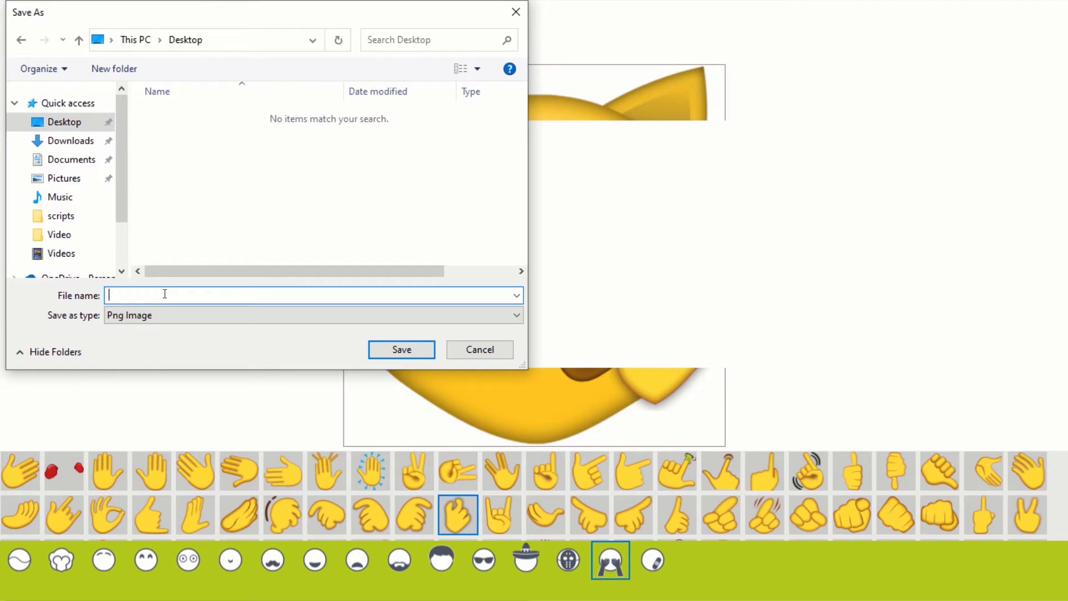
type("emoji")
left_click(392, 347)
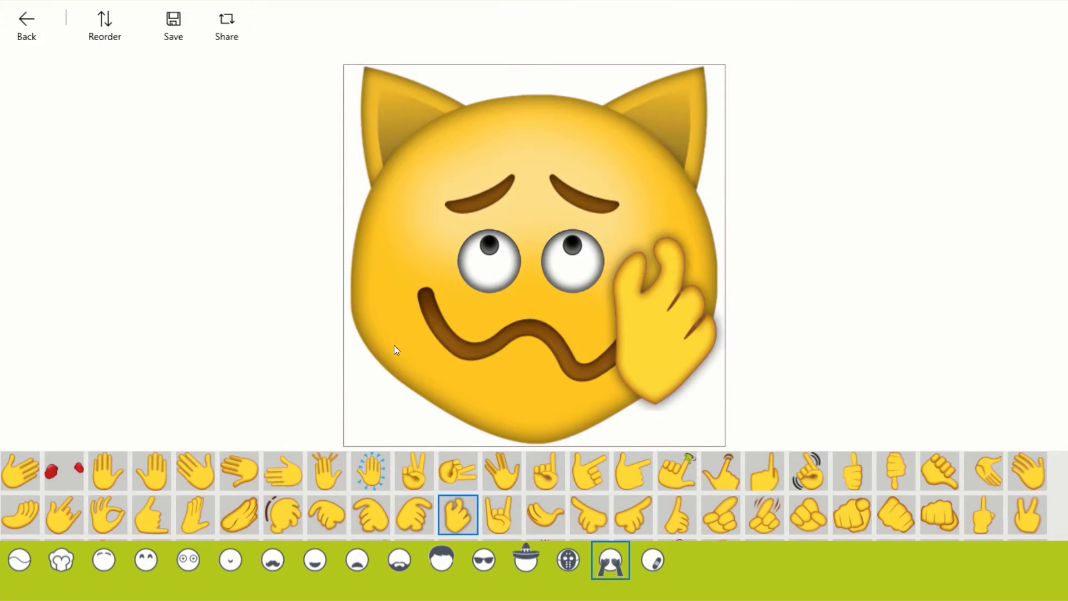
Check the Desktop folder in File Explorer for the saved emoji image and close the window.
mouse_move(211, 597)
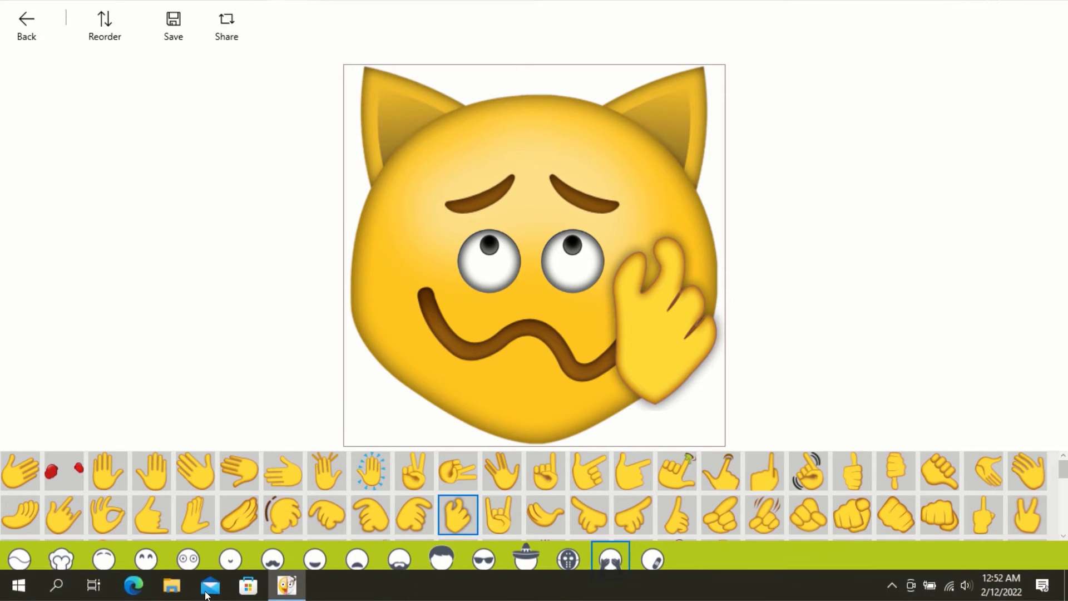
left_click(174, 581)
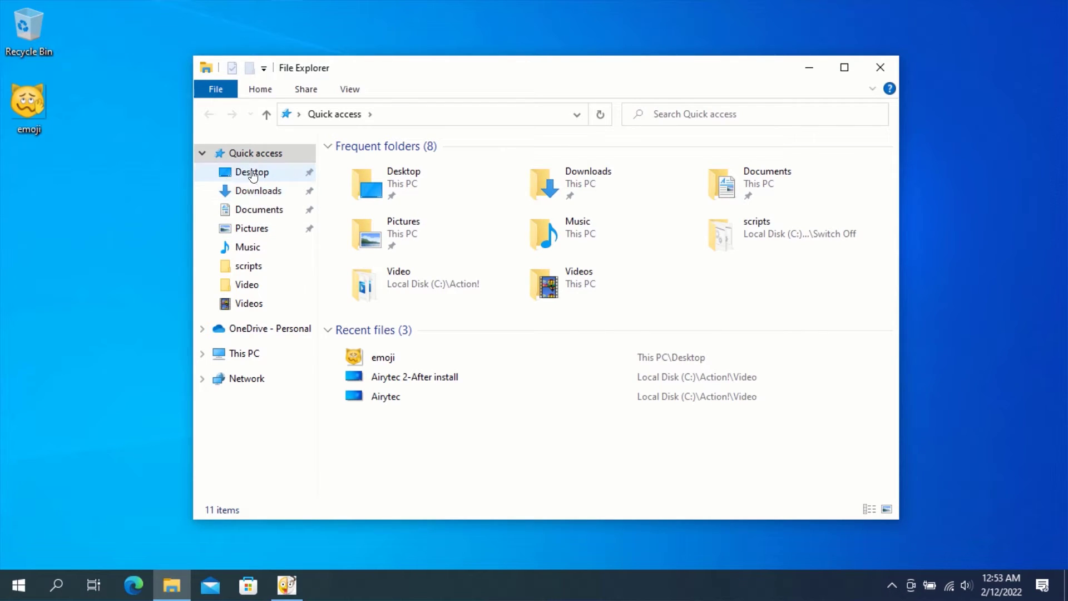
left_click(252, 174)
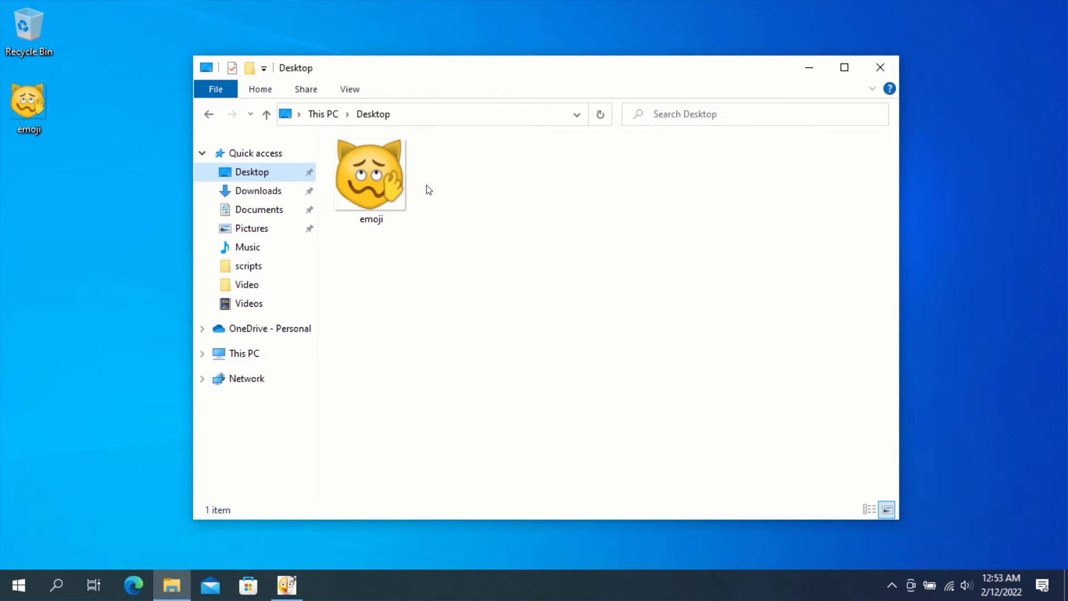
left_click(879, 68)
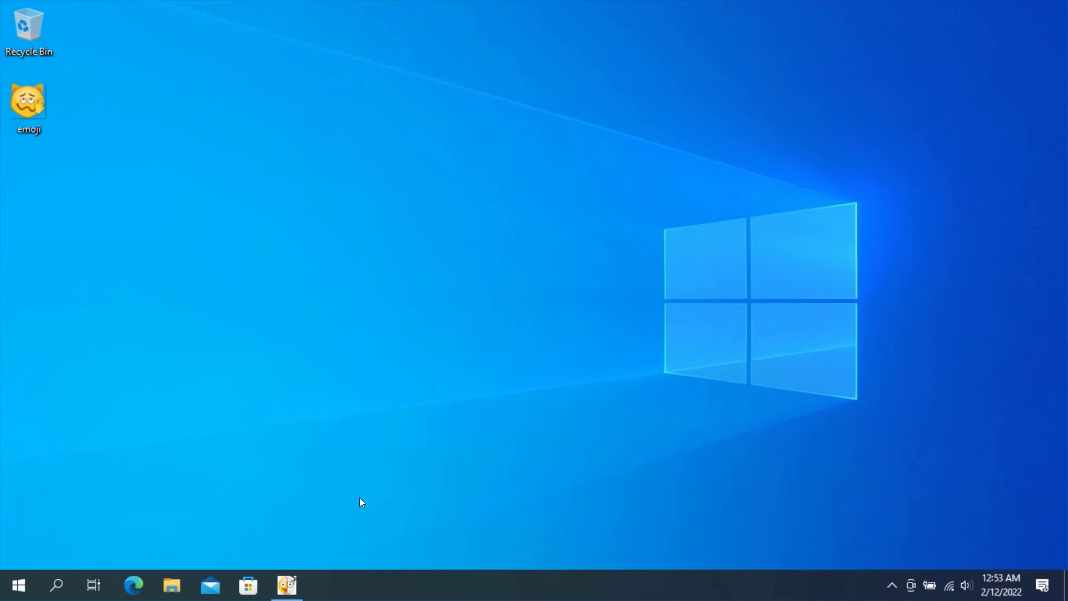
Switch back to Moji Maker, view the apps available for sharing the emoji at original size, and dismiss them.
left_click(288, 584)
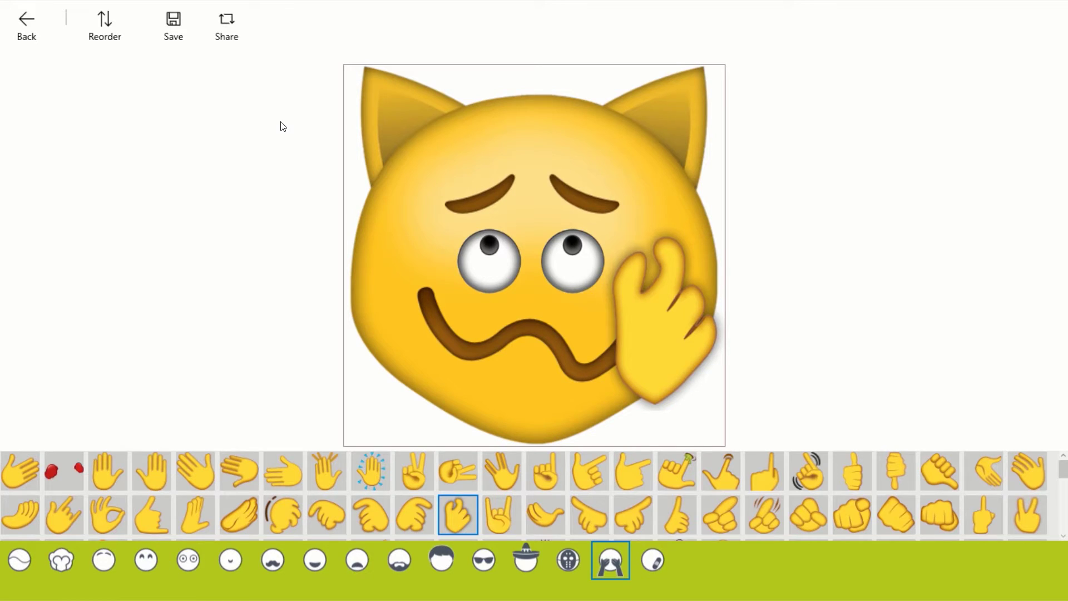
left_click(224, 30)
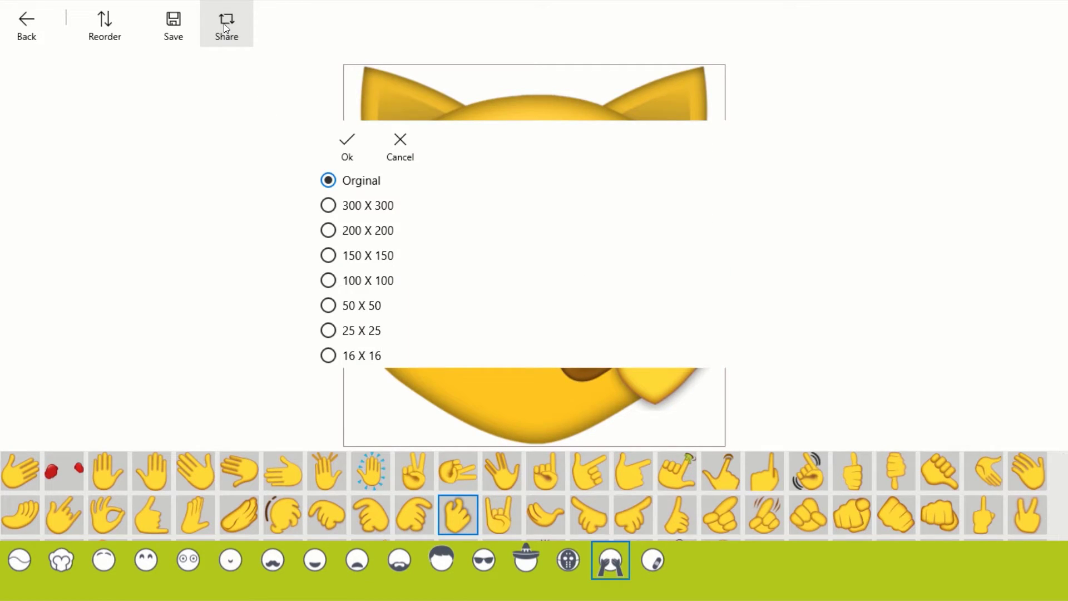
left_click(329, 205)
left_click(333, 259)
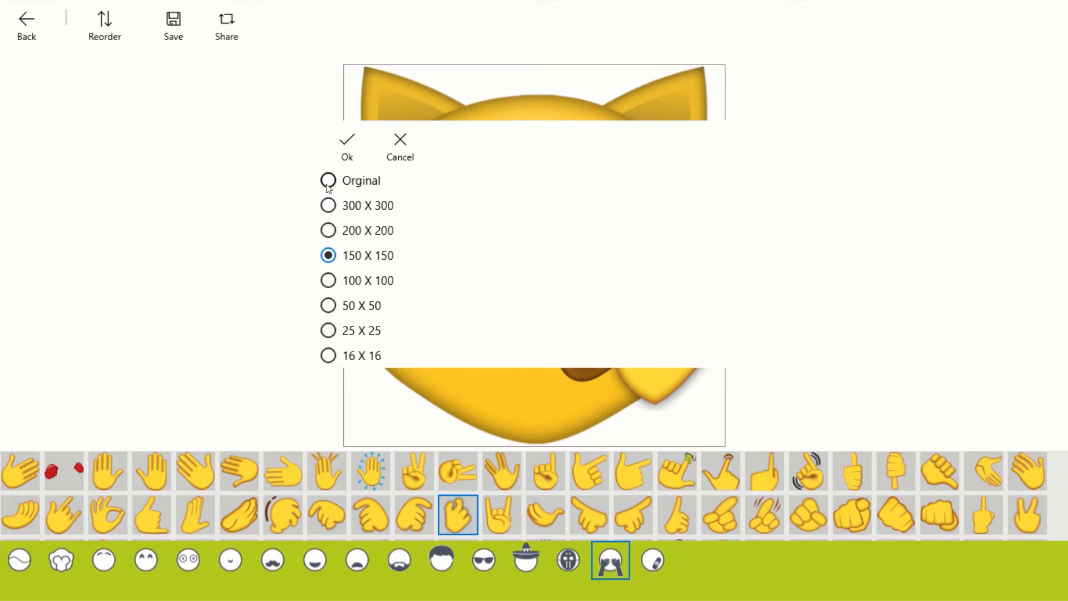
left_click(330, 182)
left_click(347, 145)
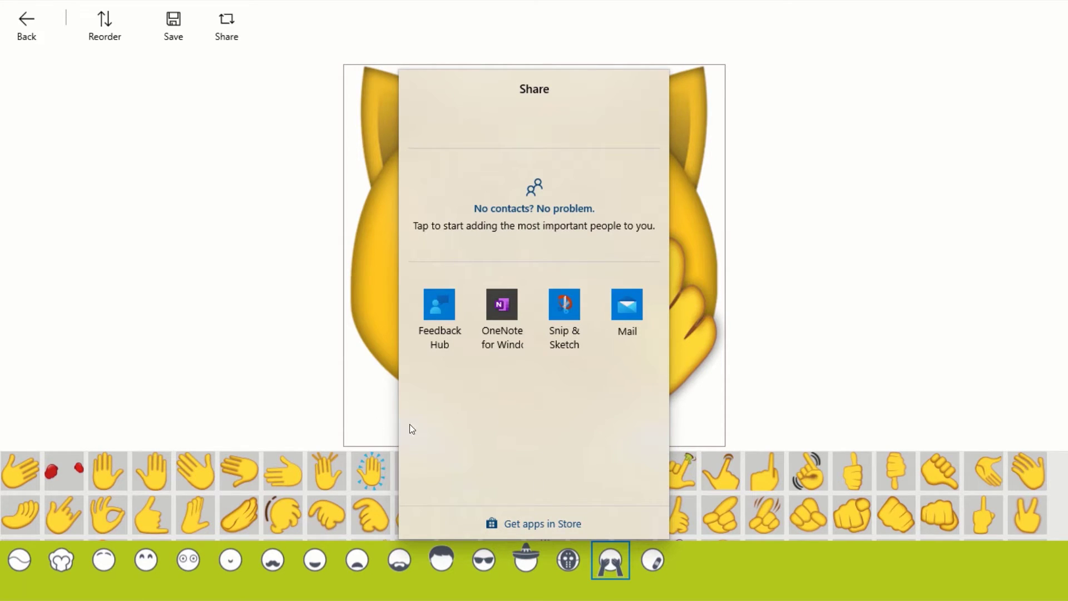
left_click(273, 386)
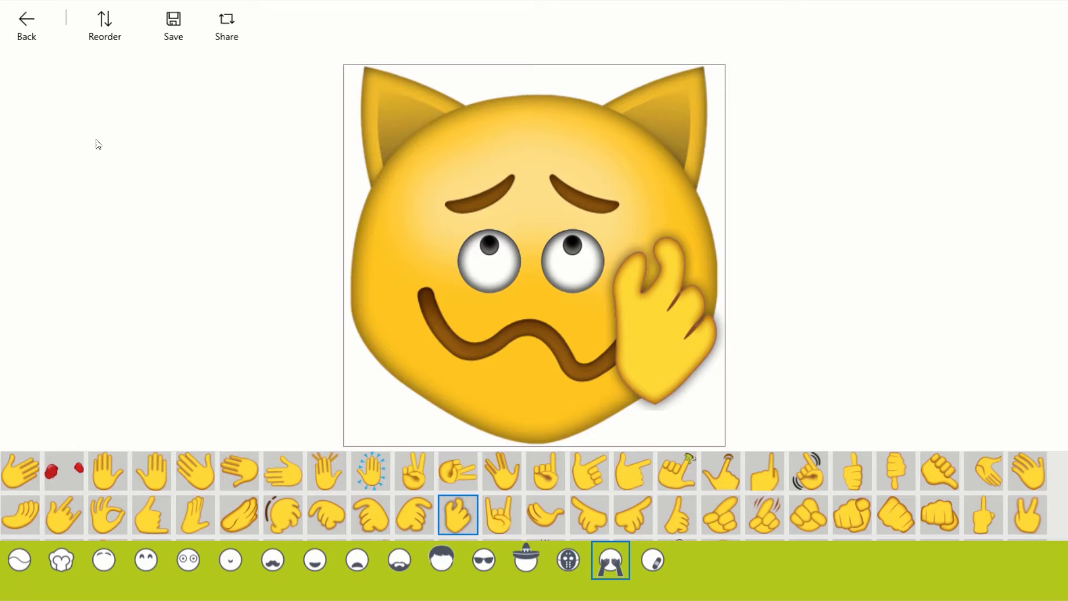
Leave the cat emoji and start a new 3D boy character.
left_click(36, 33)
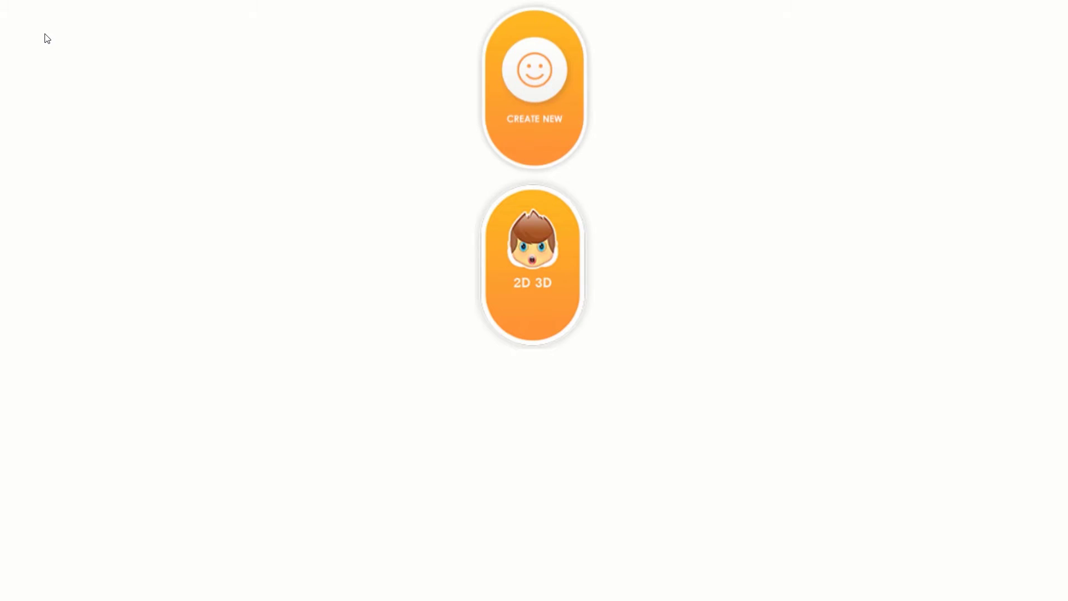
left_click(529, 277)
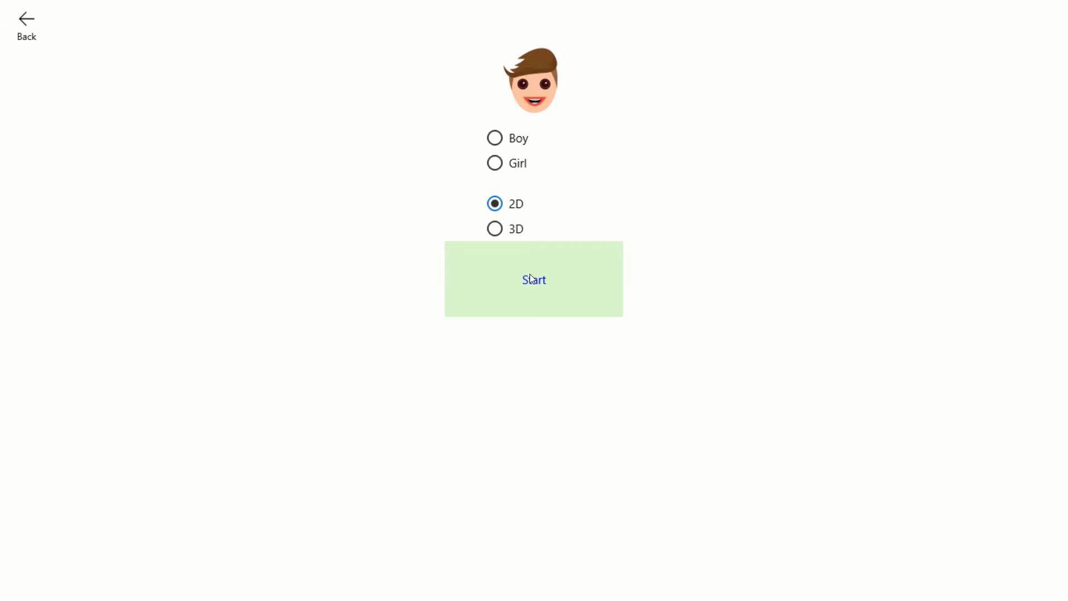
left_click(495, 230)
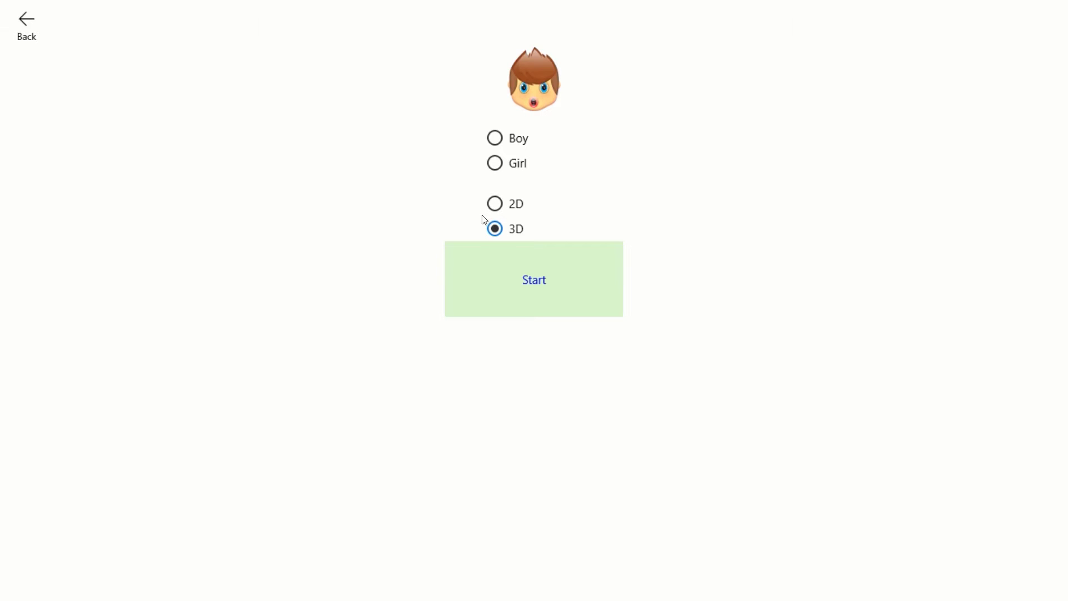
left_click(499, 143)
left_click(532, 278)
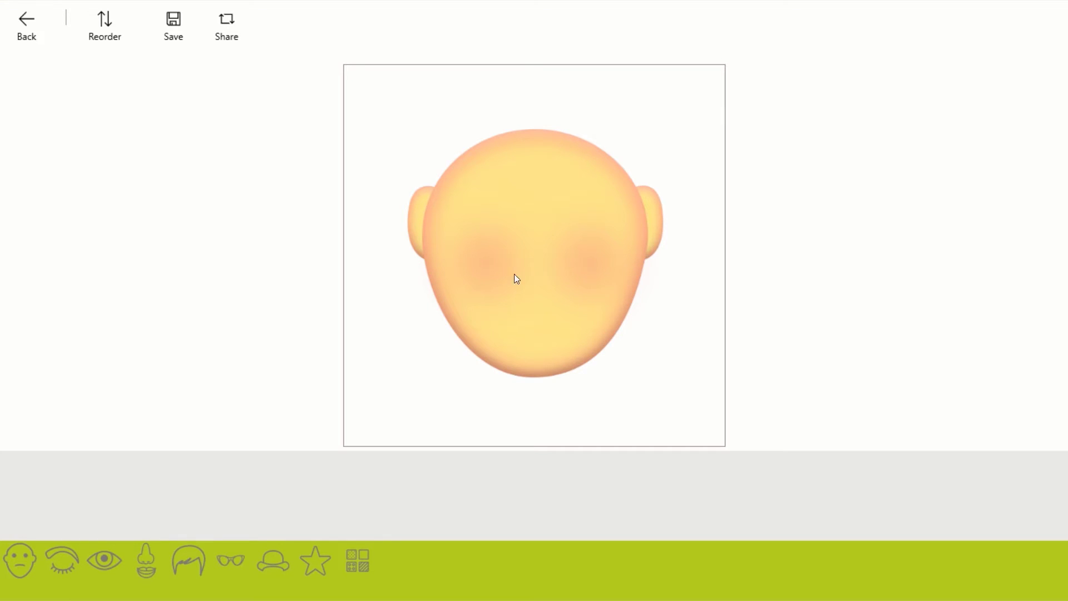
Give the character the rounder yellow head and place thick black angled eyebrows centered on the middle of the face.
left_click(21, 559)
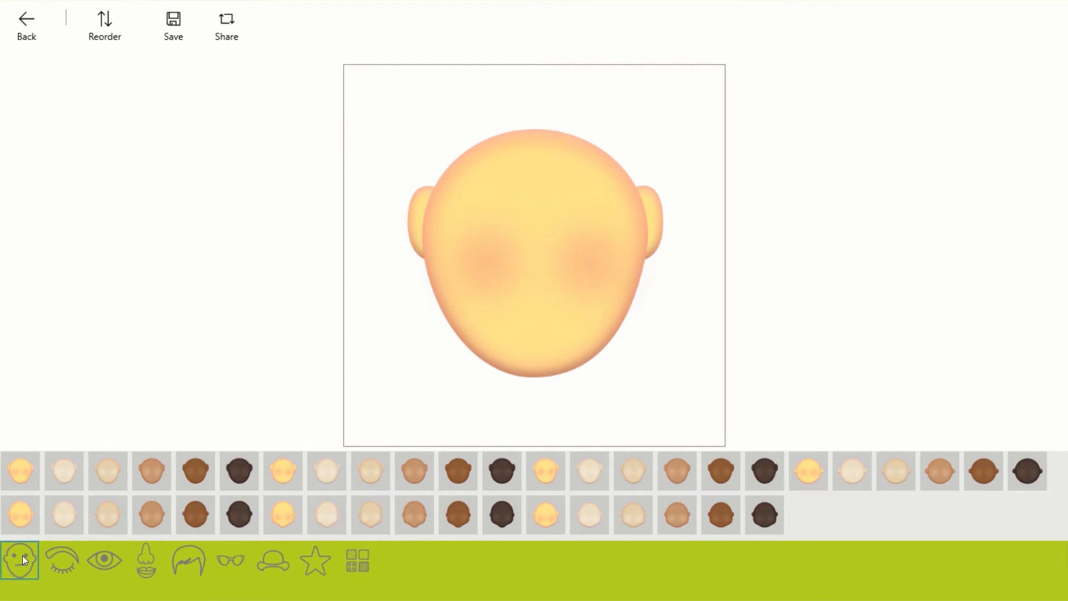
left_click(286, 472)
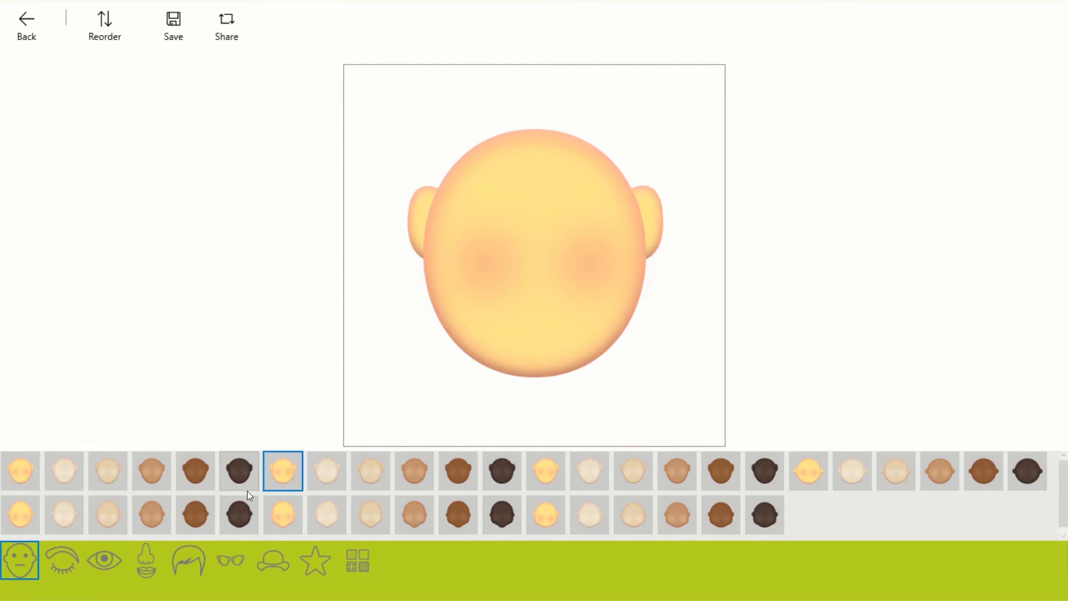
left_click(70, 561)
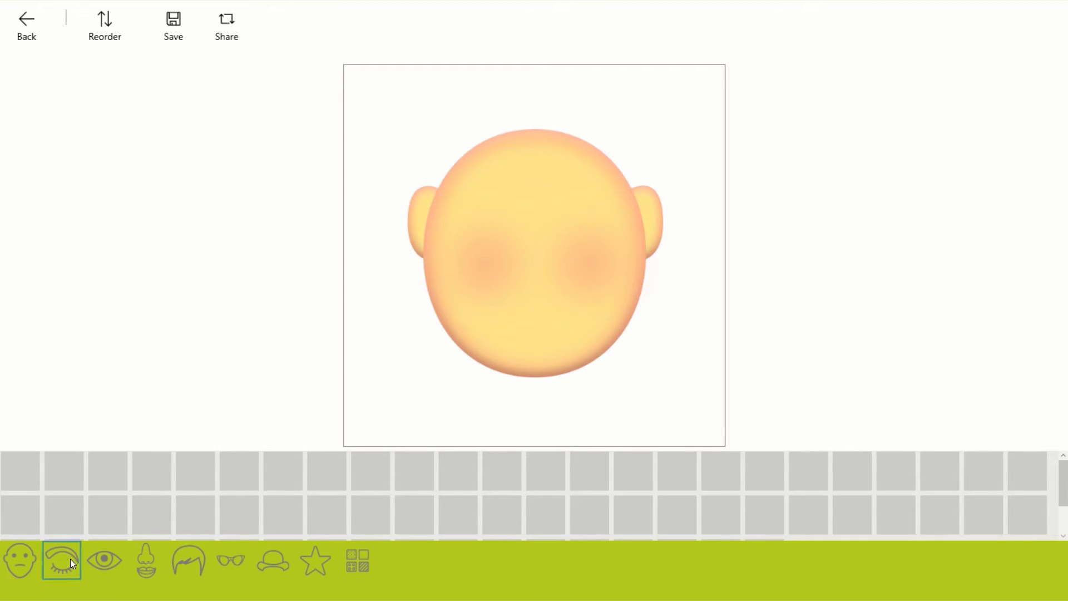
left_click(539, 511)
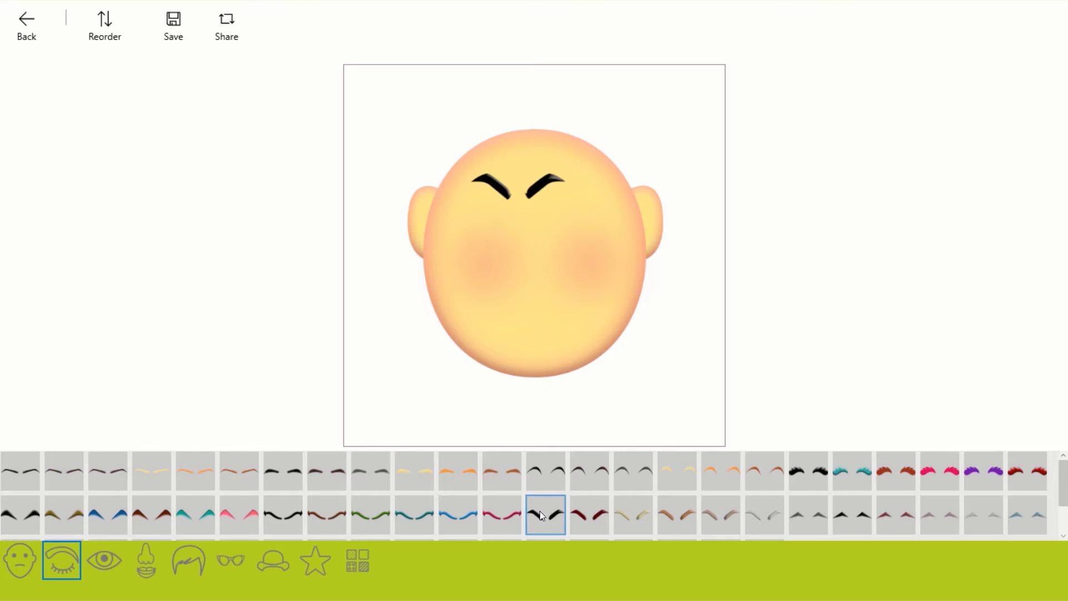
left_click(535, 189)
left_click_drag(536, 190, 552, 236)
Add the white eyes with red pupils, place them just below the eyebrows and shrink them slightly.
left_click(108, 555)
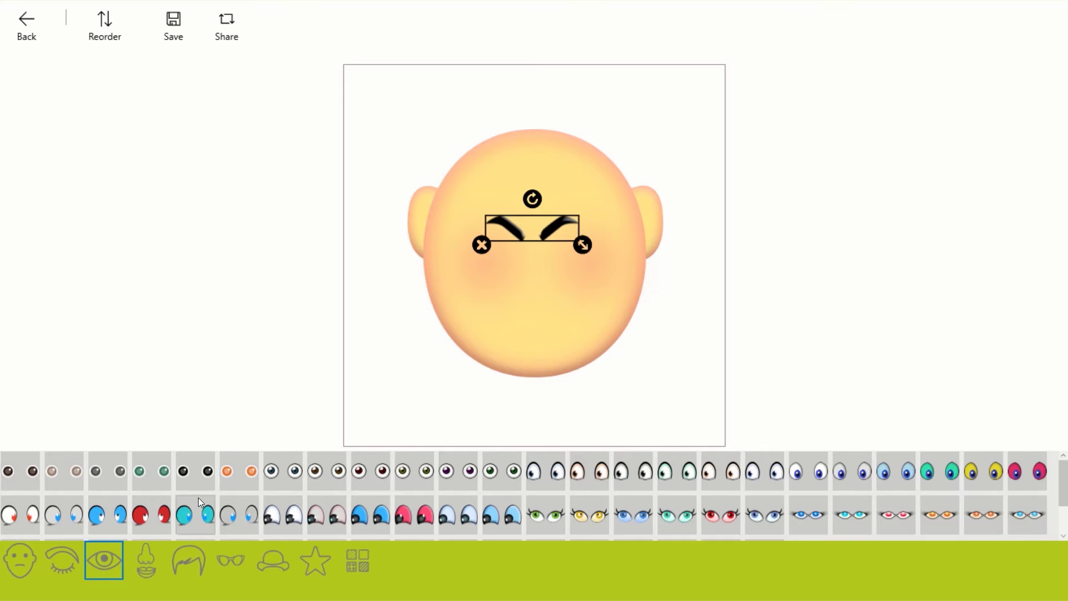
left_click(25, 513)
left_click_drag(495, 219, 511, 269)
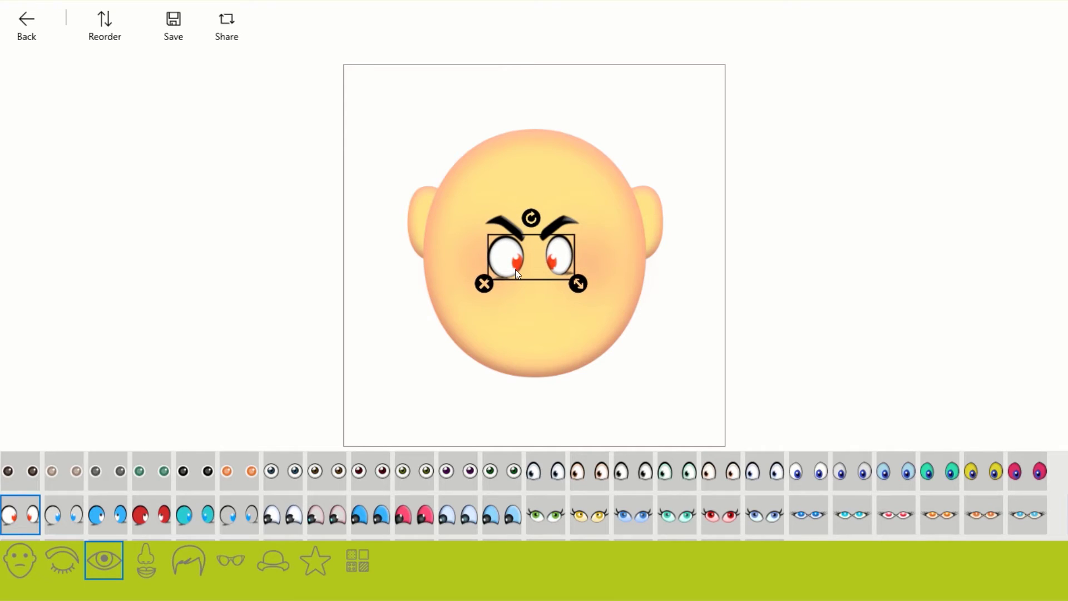
left_click_drag(578, 284, 558, 266)
Add the thin light-brown nose and smiling mouth and center them just below the eyes.
left_click(146, 557)
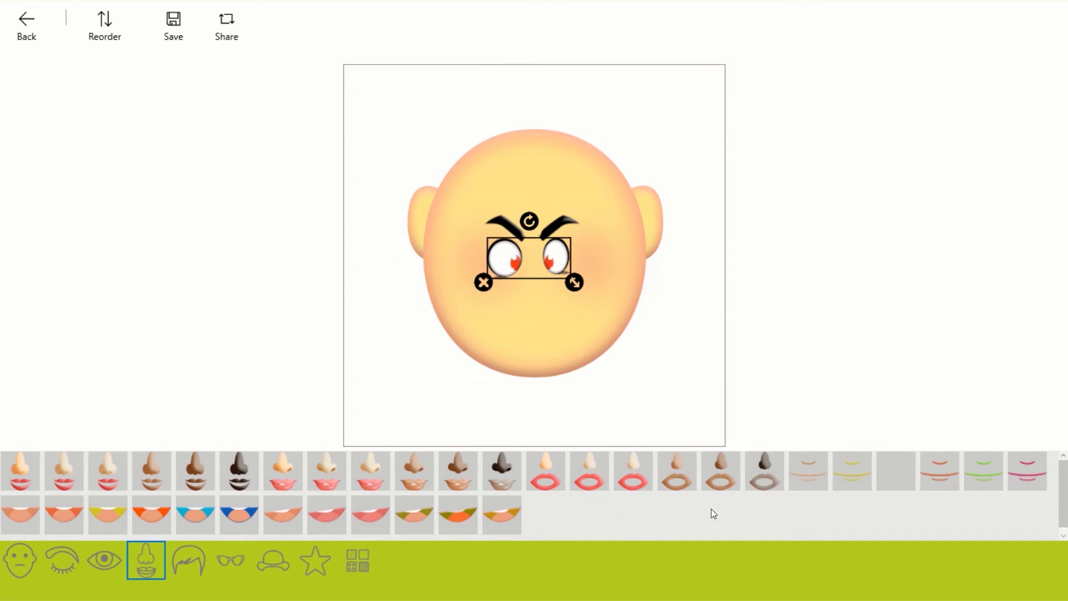
left_click(809, 471)
left_click_drag(528, 259, 535, 304)
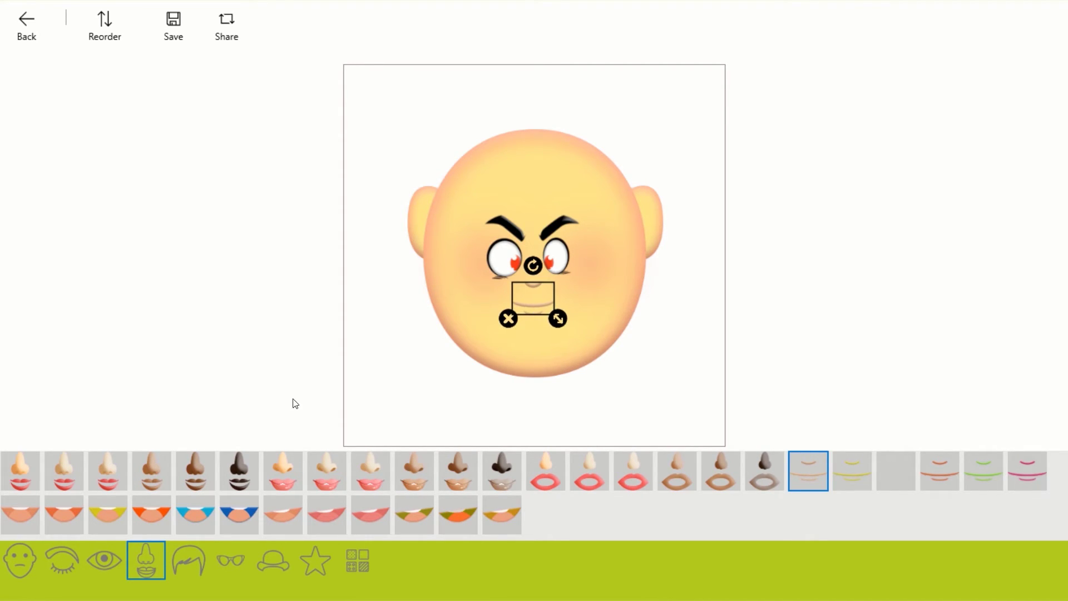
Add the short black hair with a jagged fringe and widen and position it to cover the top of the head.
left_click(189, 559)
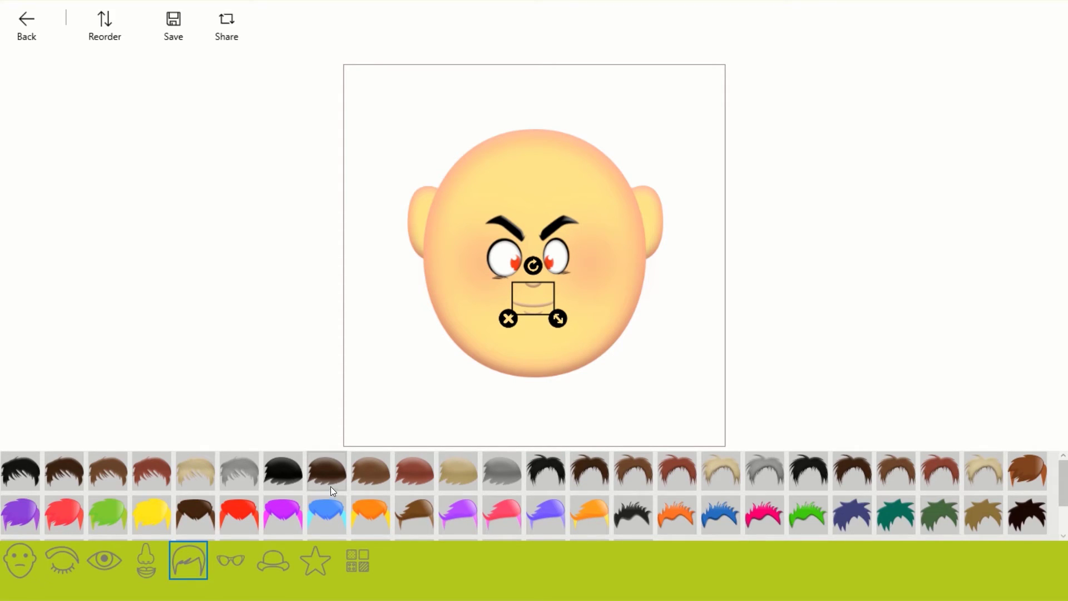
left_click(20, 471)
left_click_drag(568, 193, 554, 169)
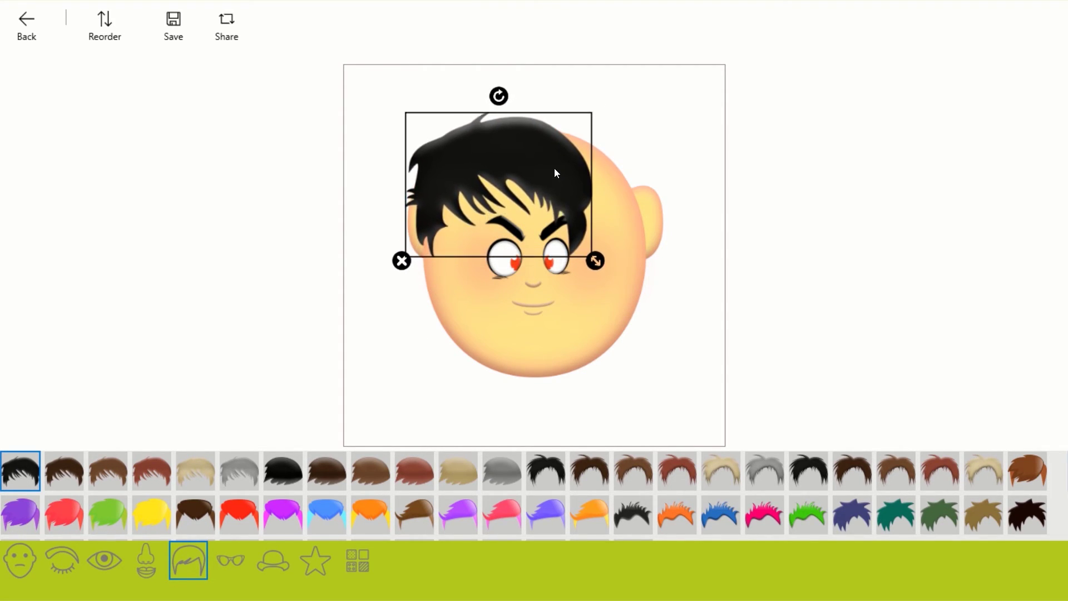
left_click_drag(595, 257, 687, 266)
left_click_drag(606, 189, 598, 188)
left_click_drag(660, 266, 678, 273)
left_click_drag(619, 191, 620, 184)
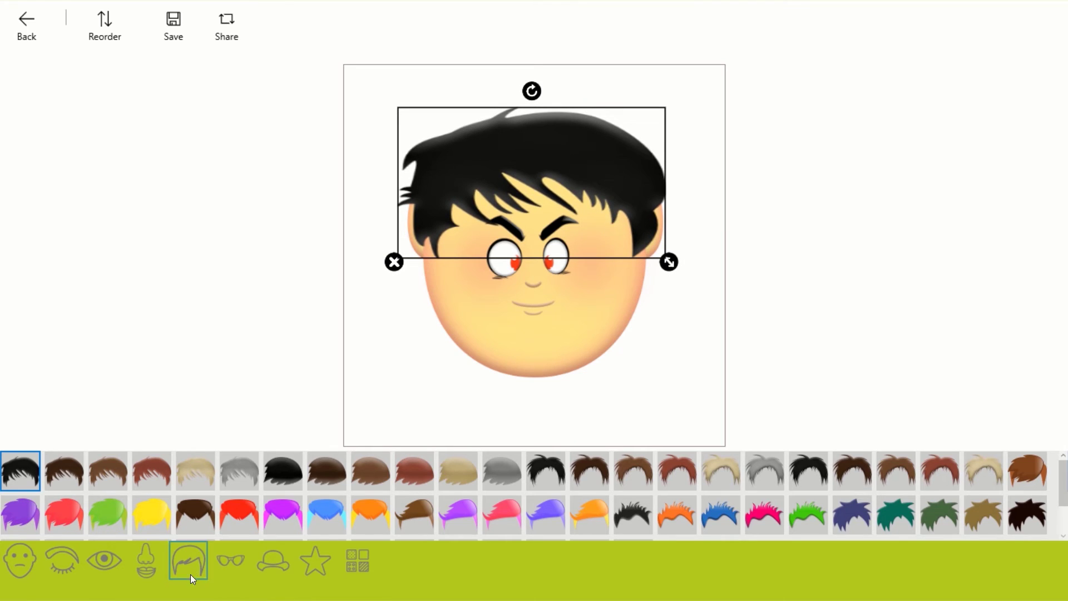
Add the black-framed glasses with gray lenses, resize them and center them over the eyes.
left_click(234, 560)
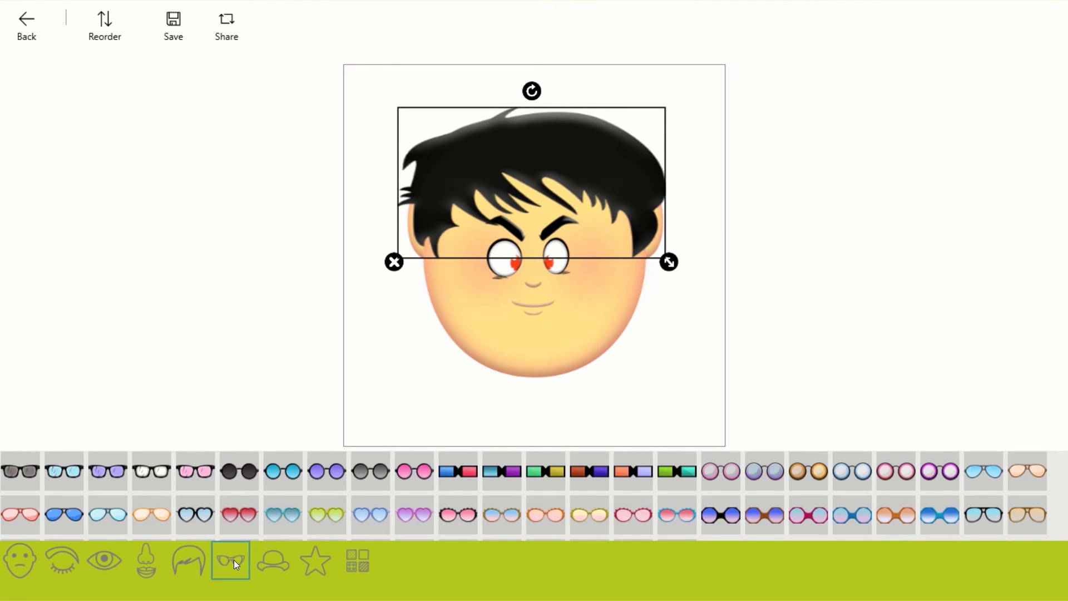
left_click(28, 473)
left_click_drag(525, 228, 584, 289)
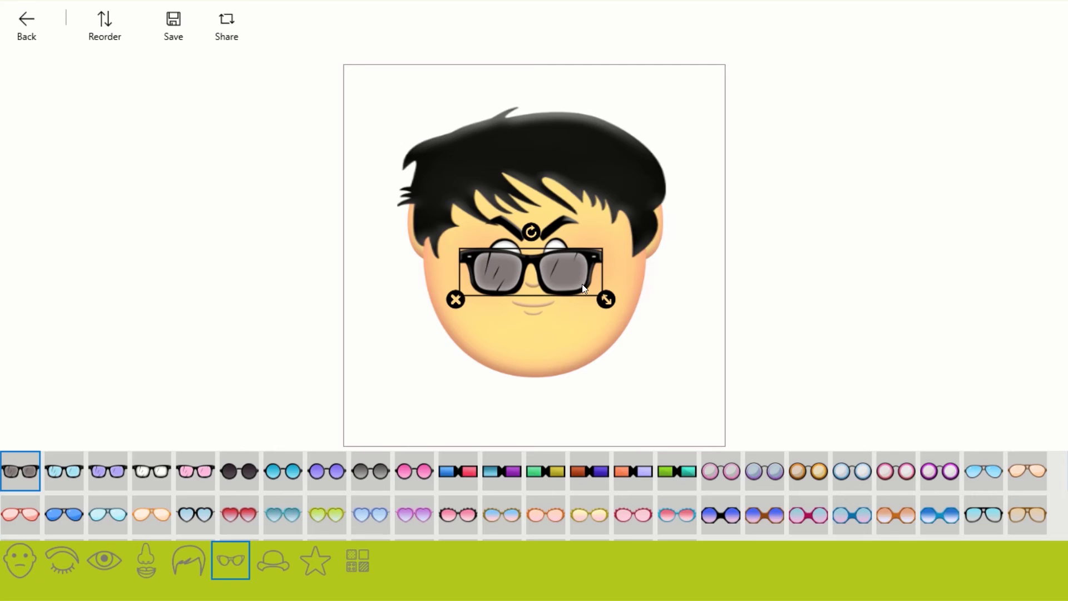
left_click_drag(608, 298, 568, 274)
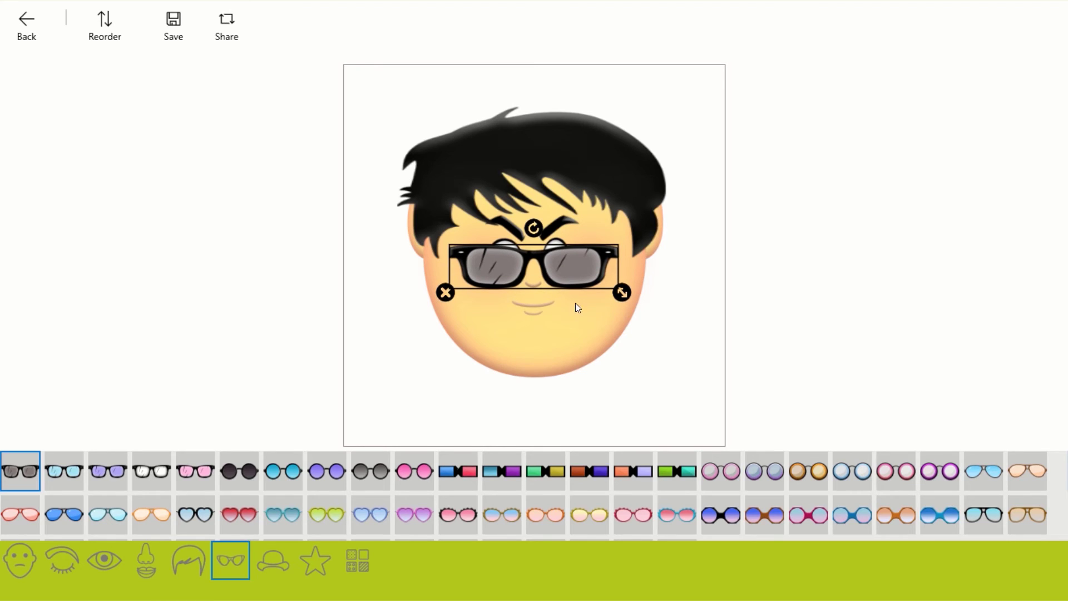
left_click(583, 320)
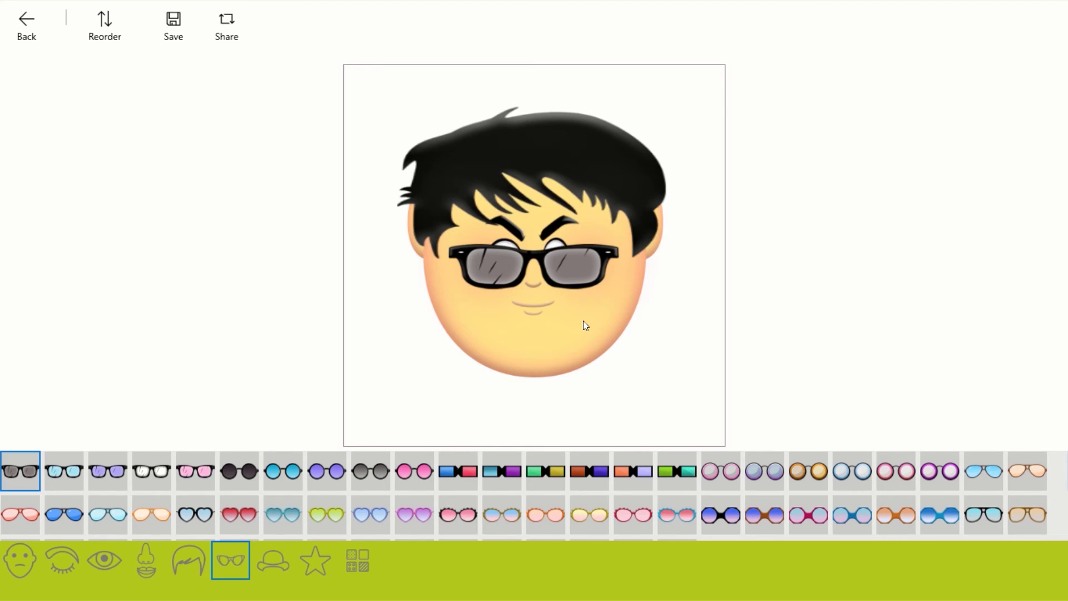
Save the character at its original size as a PNG image named emoji 2 on the Desktop.
left_click(170, 26)
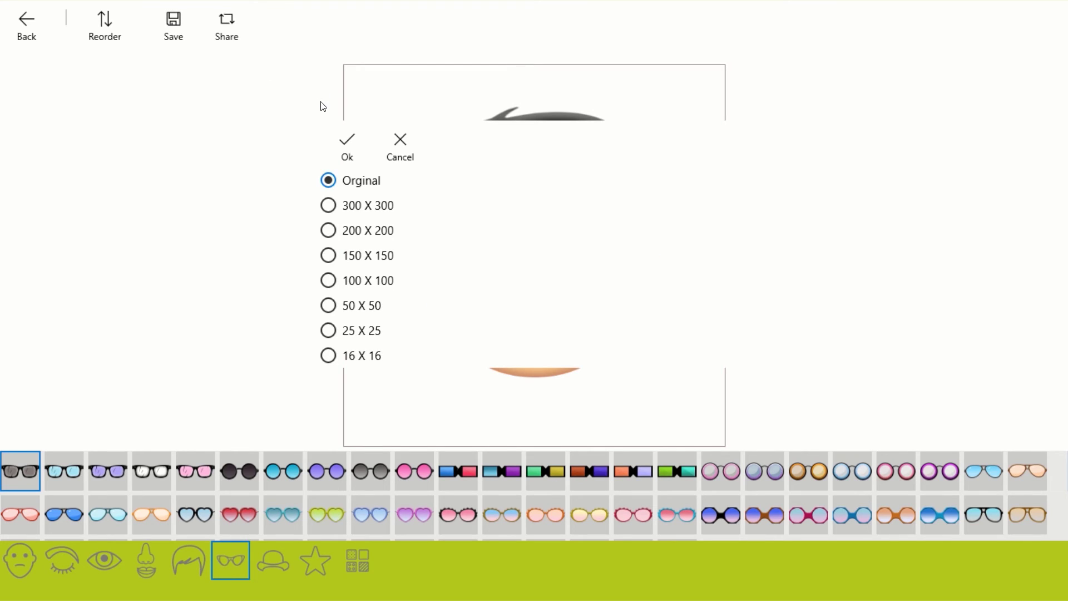
left_click(329, 256)
left_click(329, 181)
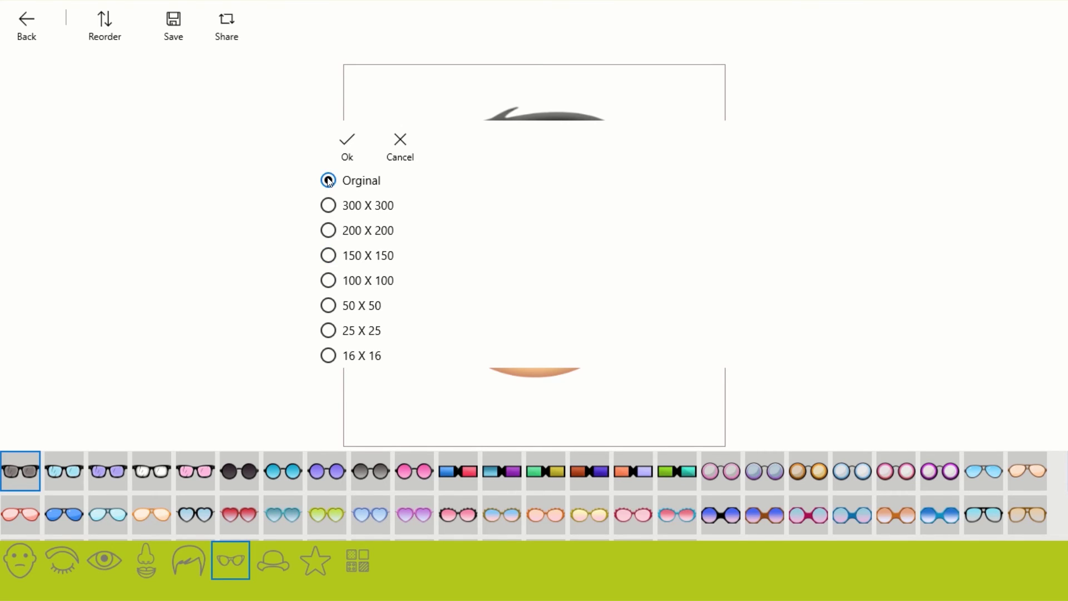
left_click(357, 134)
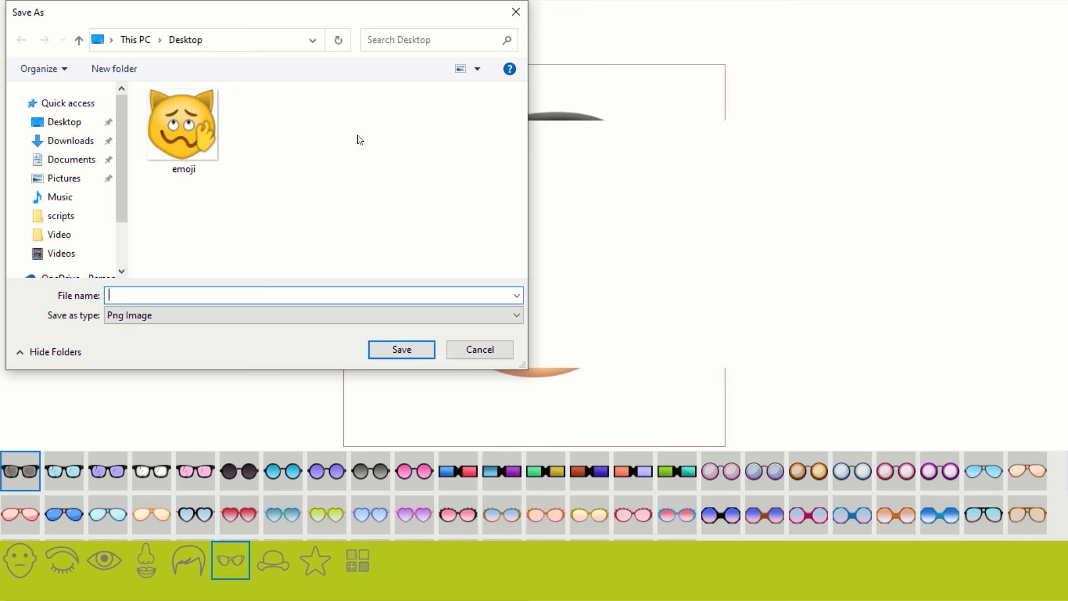
type("emoji 2")
left_click(389, 349)
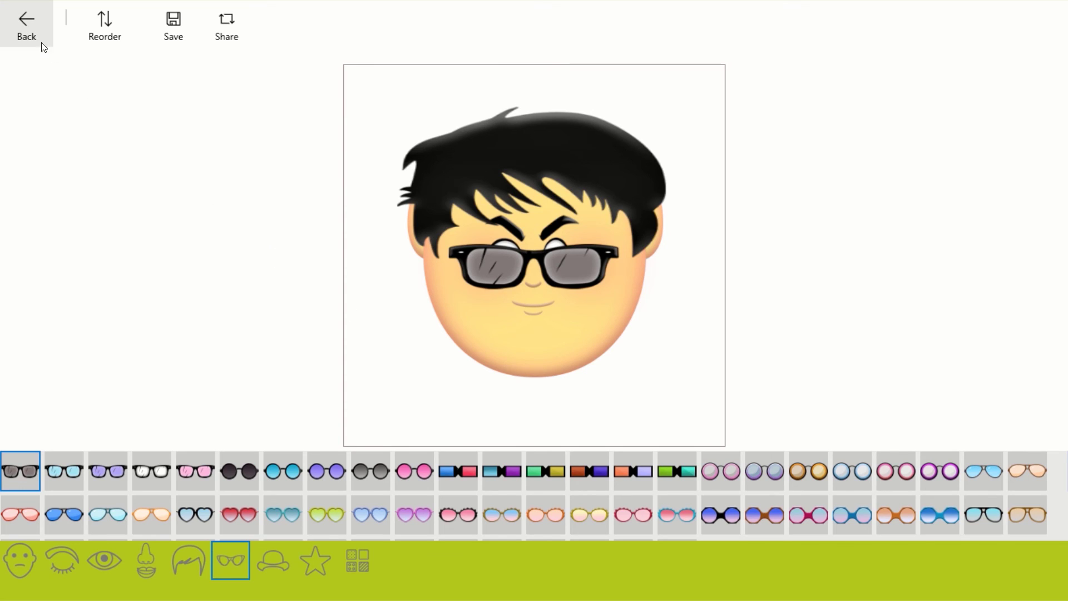
Leave the character editor for the character type selection and close the program.
left_click(26, 19)
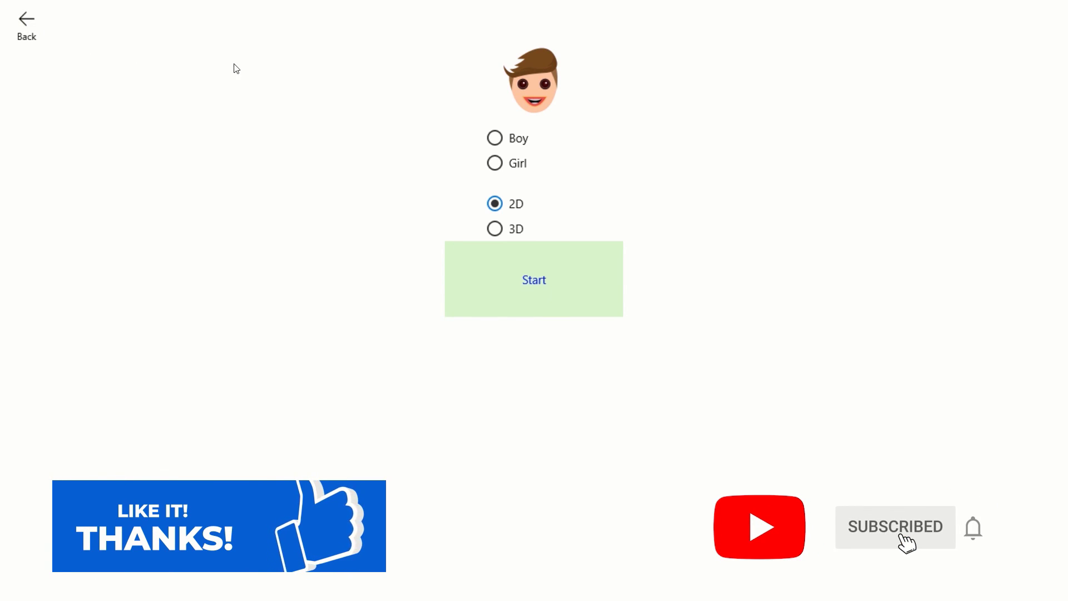
mouse_move(869, 2)
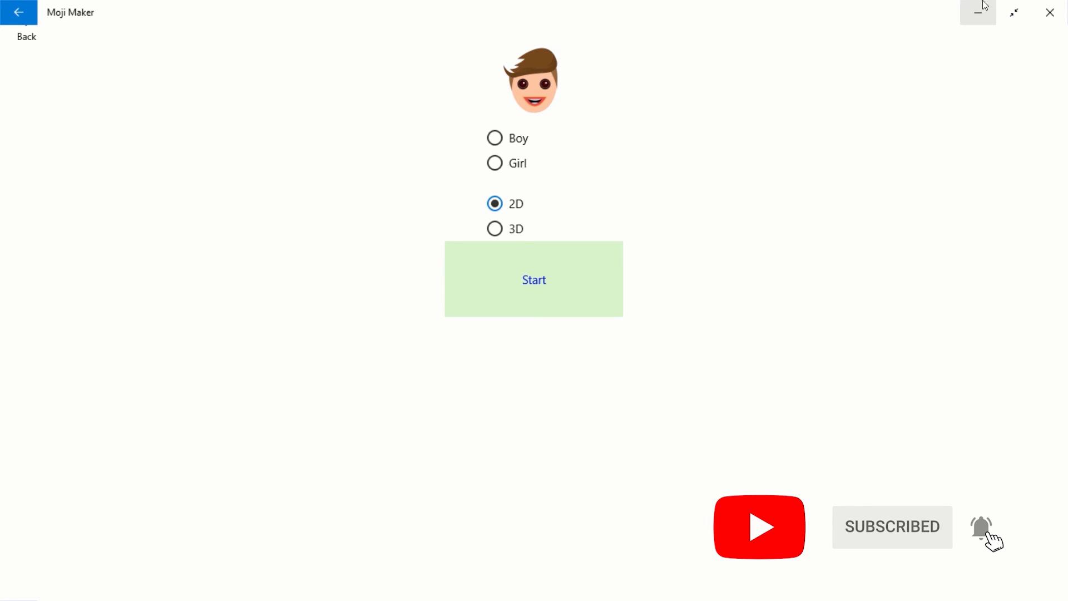
left_click(1050, 8)
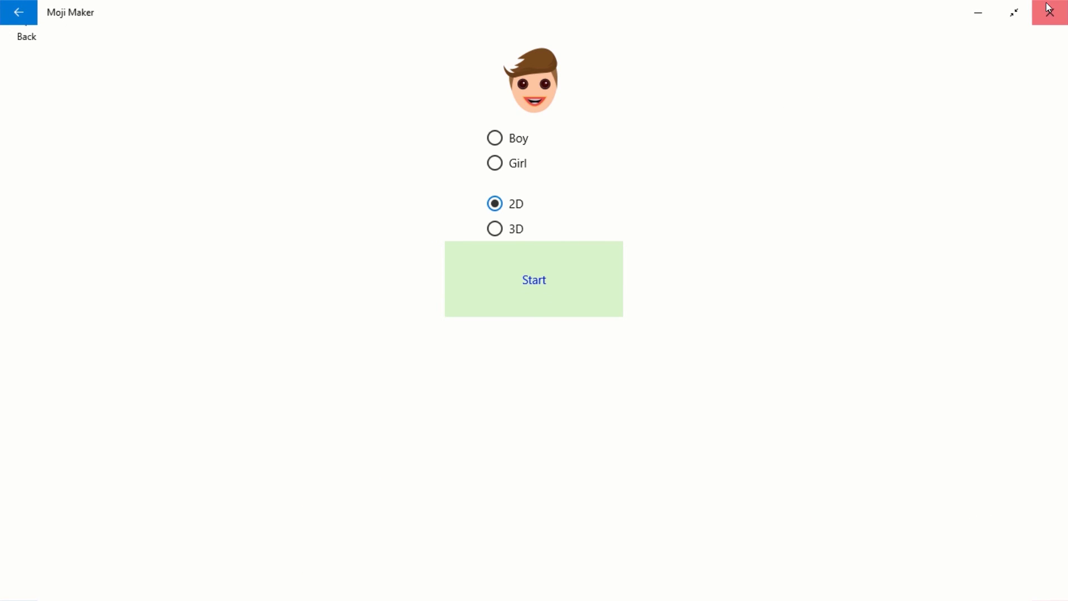